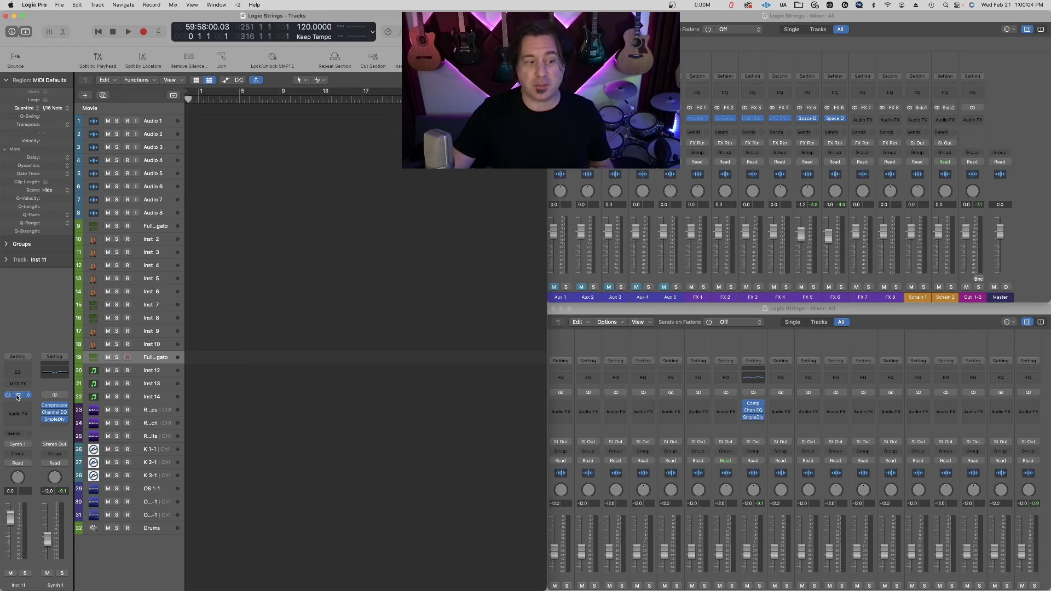
- Open the Sampler on Inst 1 and bypass the channel's Channel EQ, Sample Delay and reverb sends
click(17, 395)
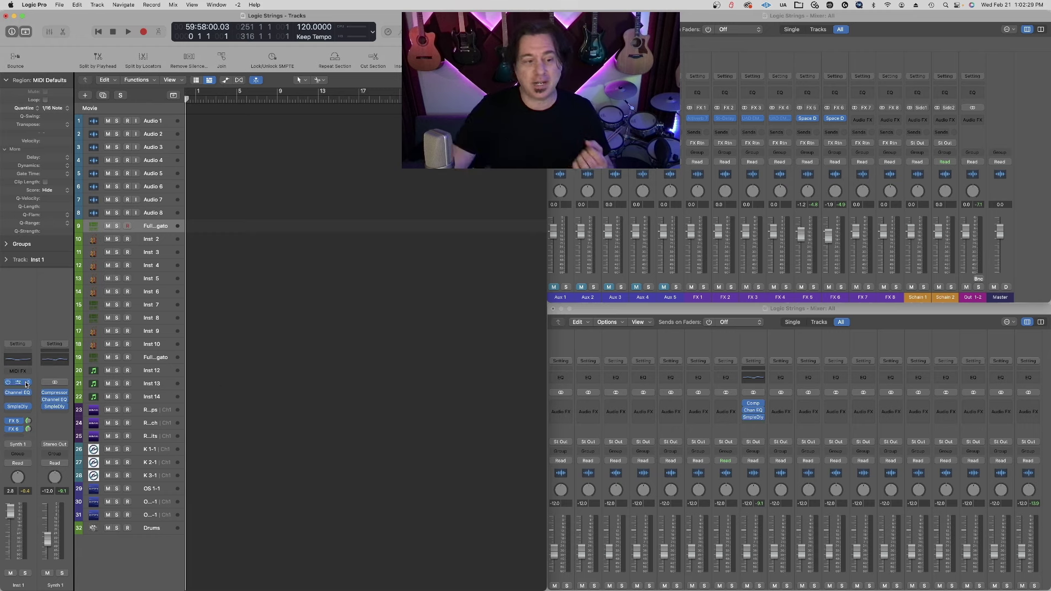
click(18, 383)
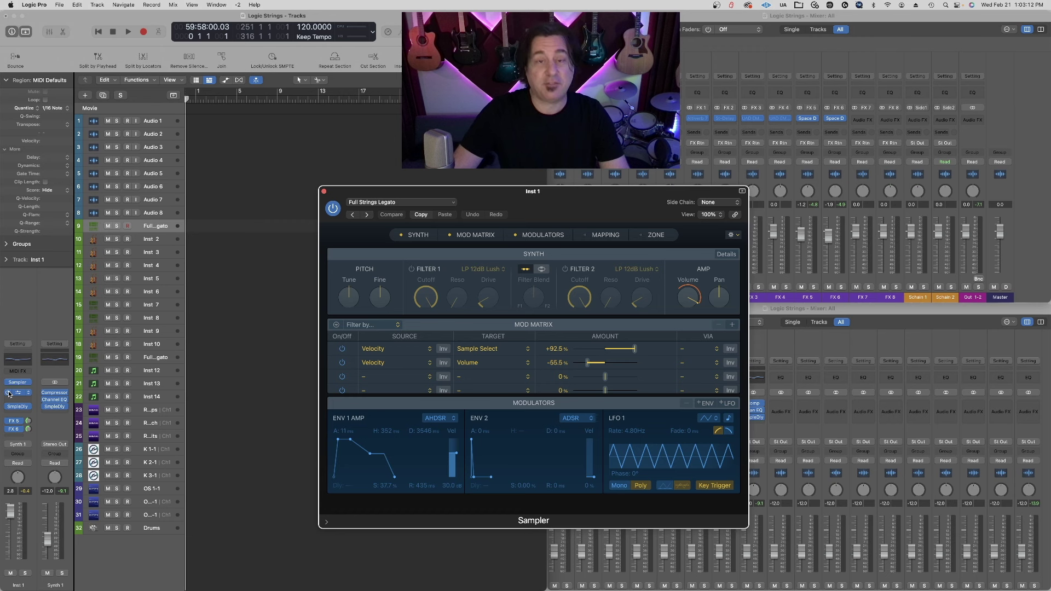
click(8, 393)
click(8, 407)
click(8, 421)
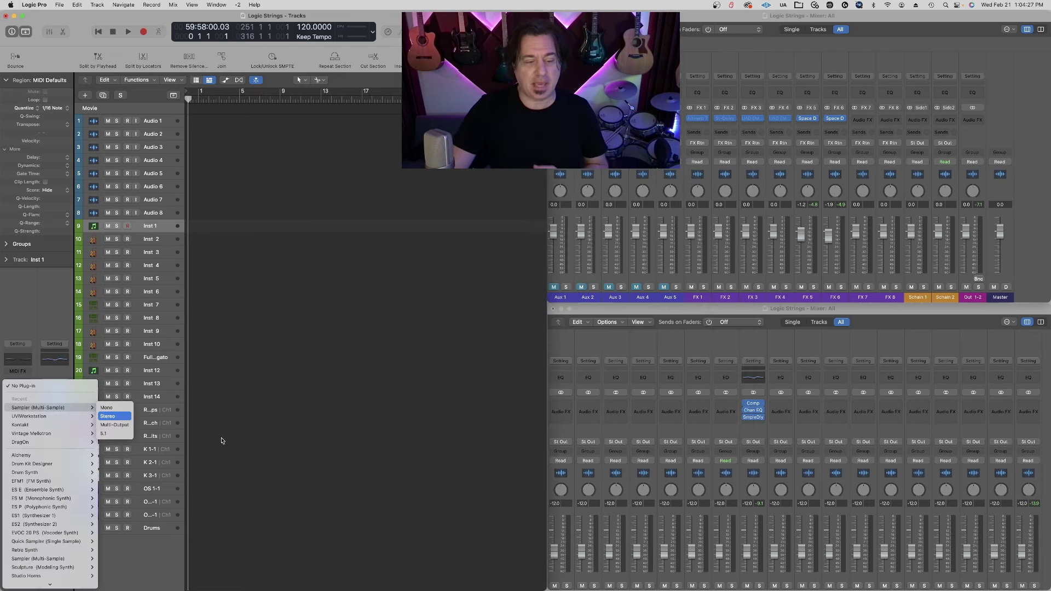
- Insert a stereo Sampler on Inst 1 and load the Full Strings Legato preset from Apple's Orchestral strings presets
click(222, 440)
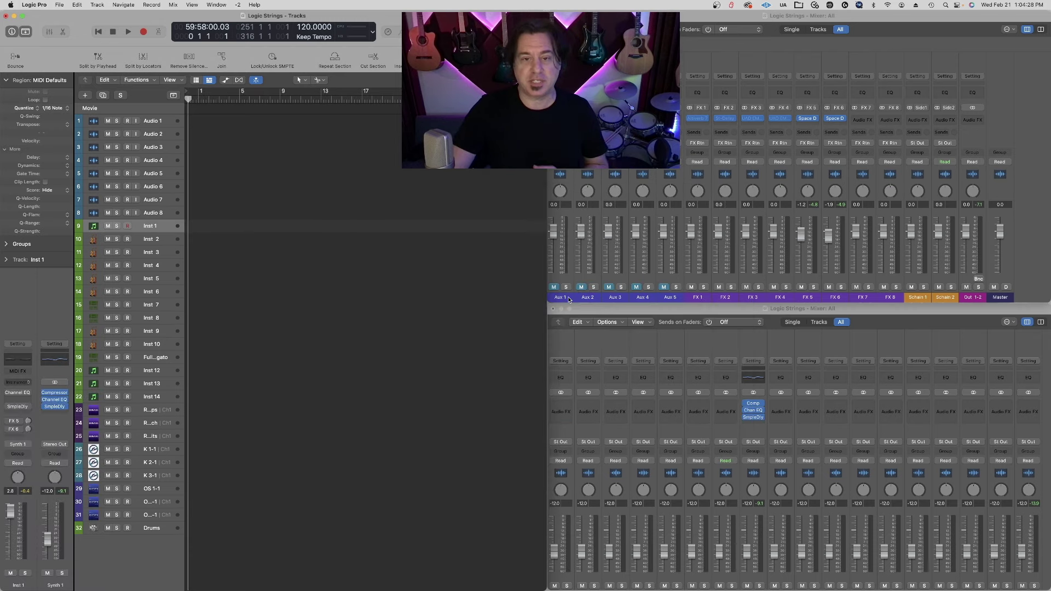
click(431, 202)
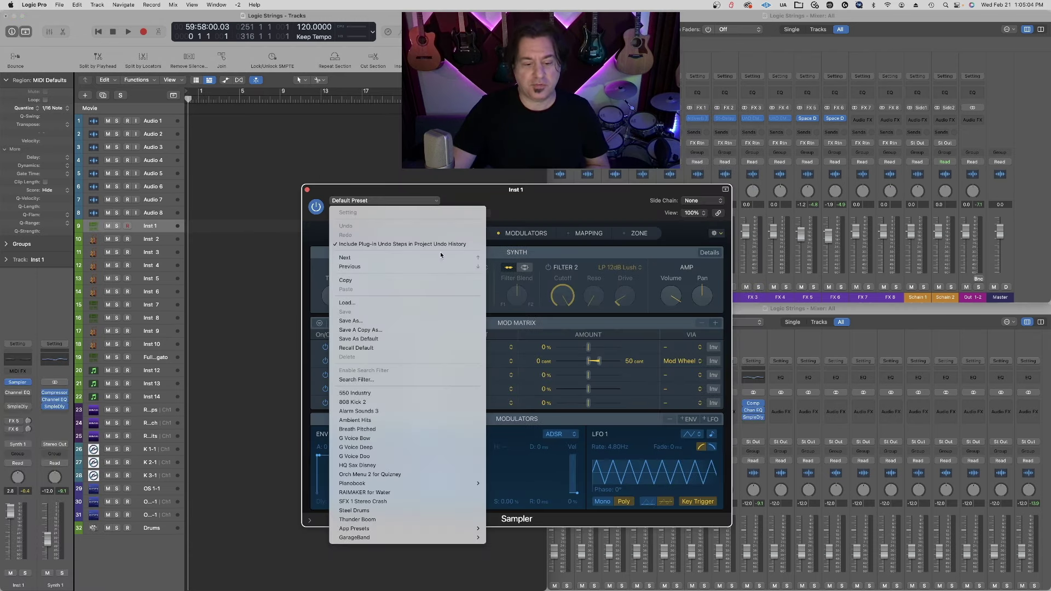
mouse_move(405, 529)
mouse_move(518, 548)
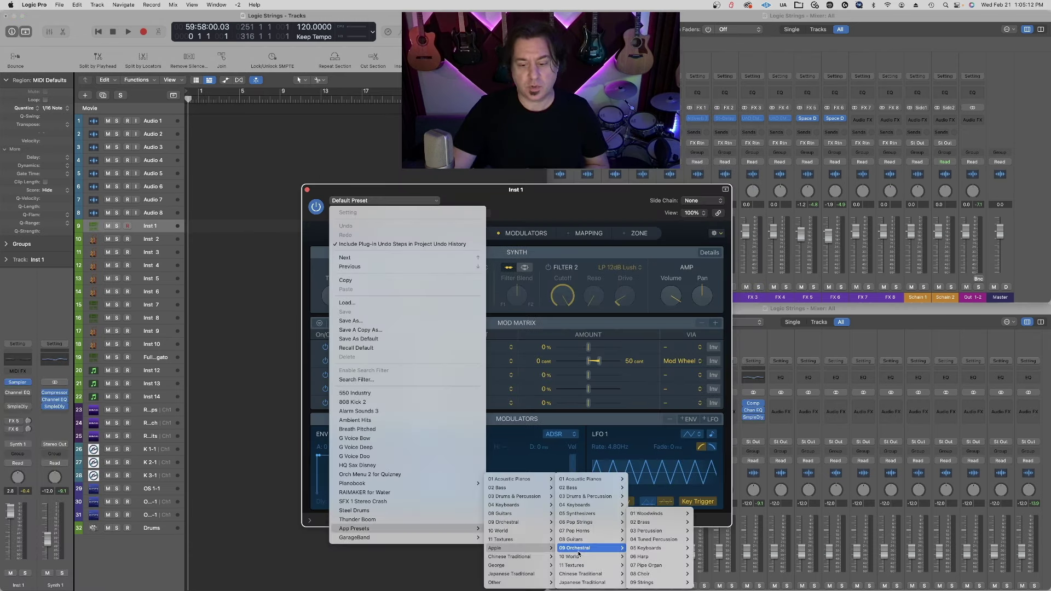
mouse_move(589, 548)
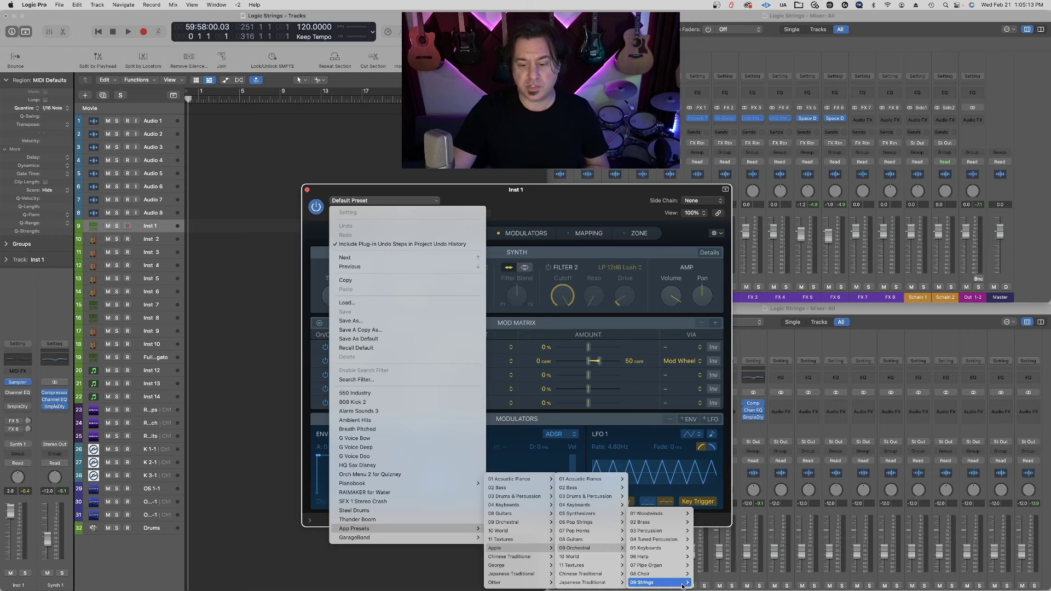
mouse_move(683, 584)
click(728, 299)
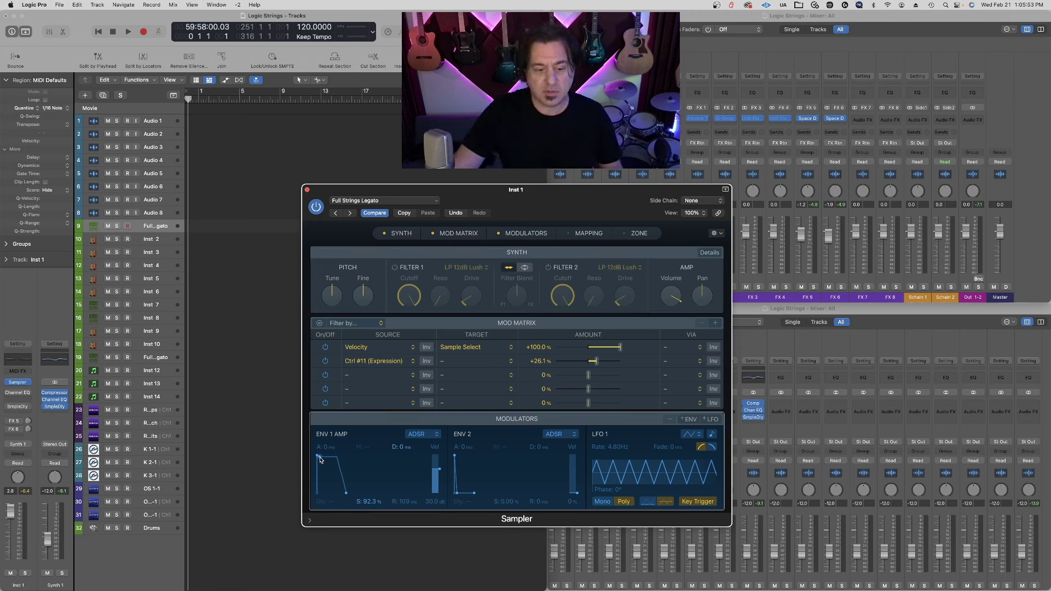
- Set the Sampler's amp envelope to 40 ms decay, about 40.7% sustain and 406 ms release, and re-enable the Channel EQ on Inst 1
drag(318, 456, 327, 467)
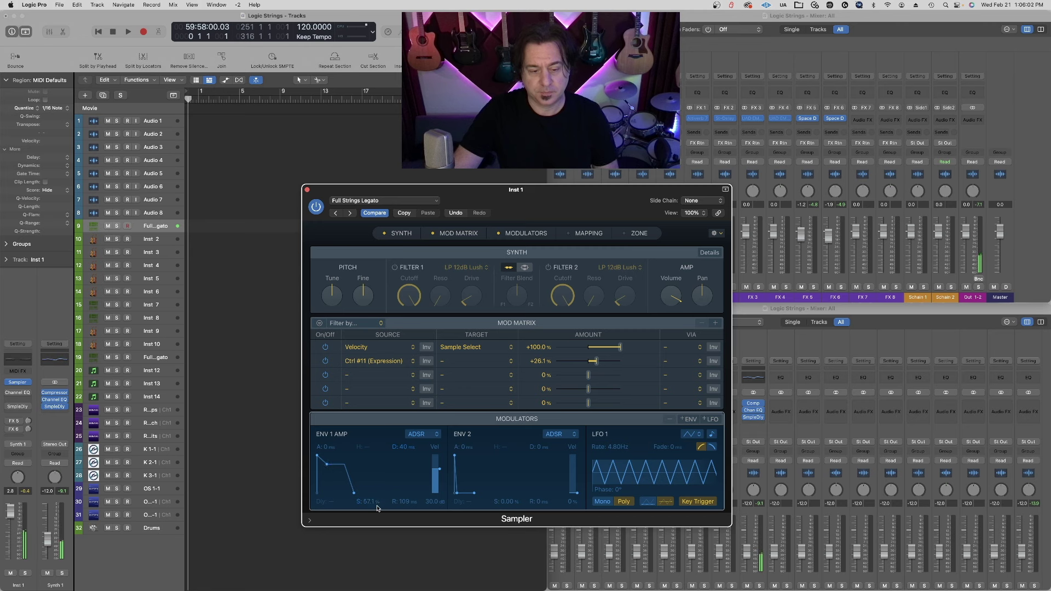
mouse_move(365, 502)
mouse_down()
mouse_move(366, 514)
mouse_move(357, 494)
mouse_up()
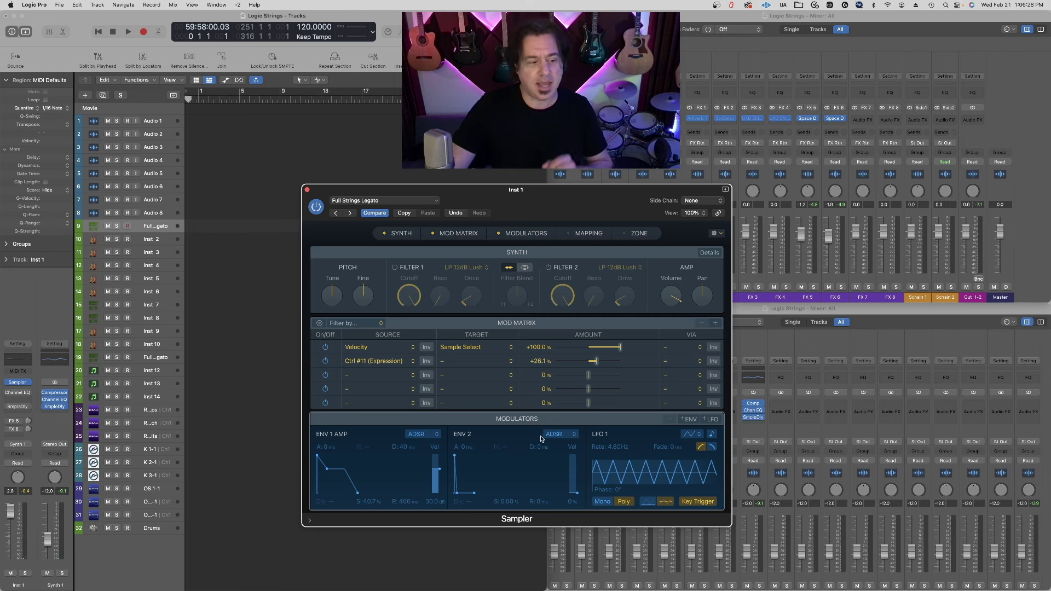
click(8, 394)
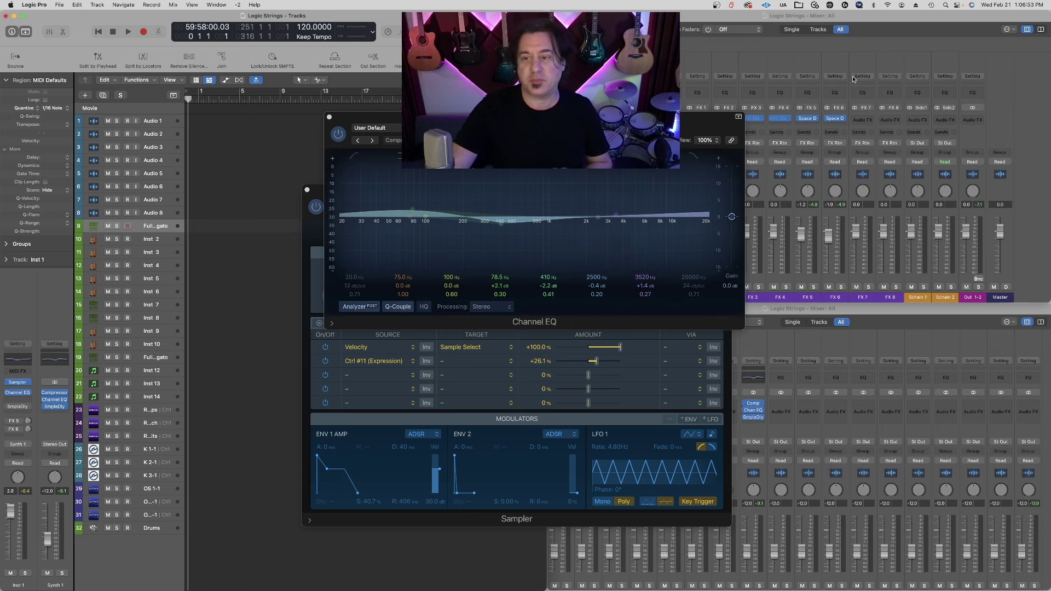
- Review the Space Designer plate reverb settings on channels FX 5 and FX 6, and close both reverb windows
click(809, 119)
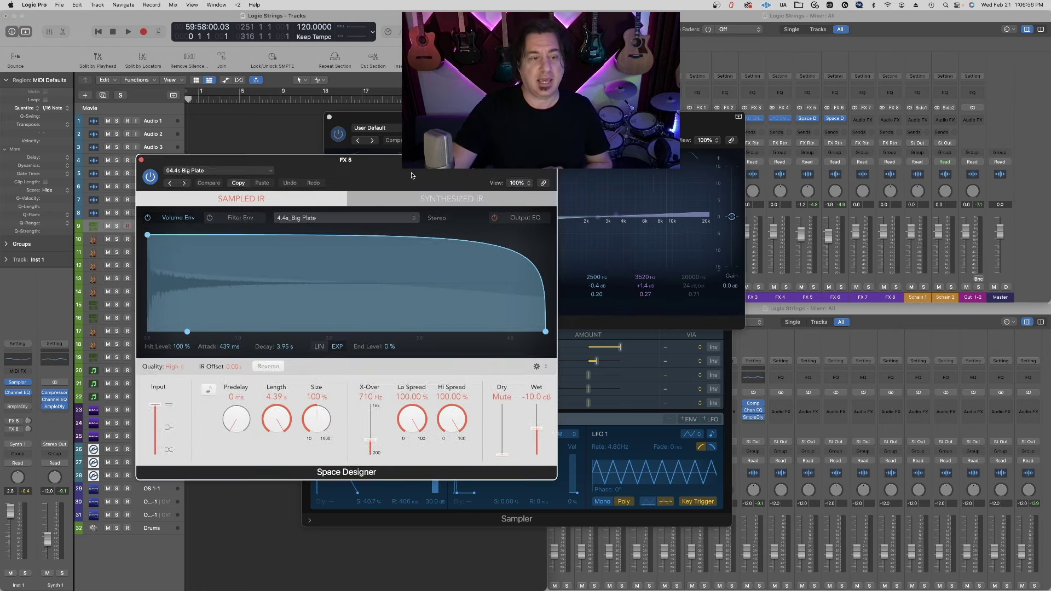
click(831, 121)
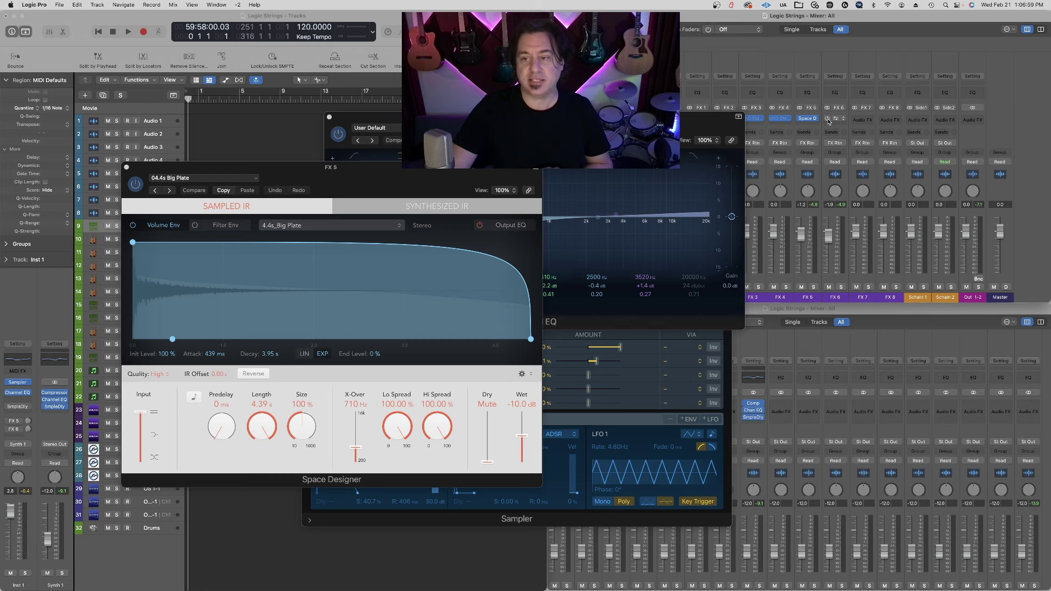
click(838, 119)
click(832, 119)
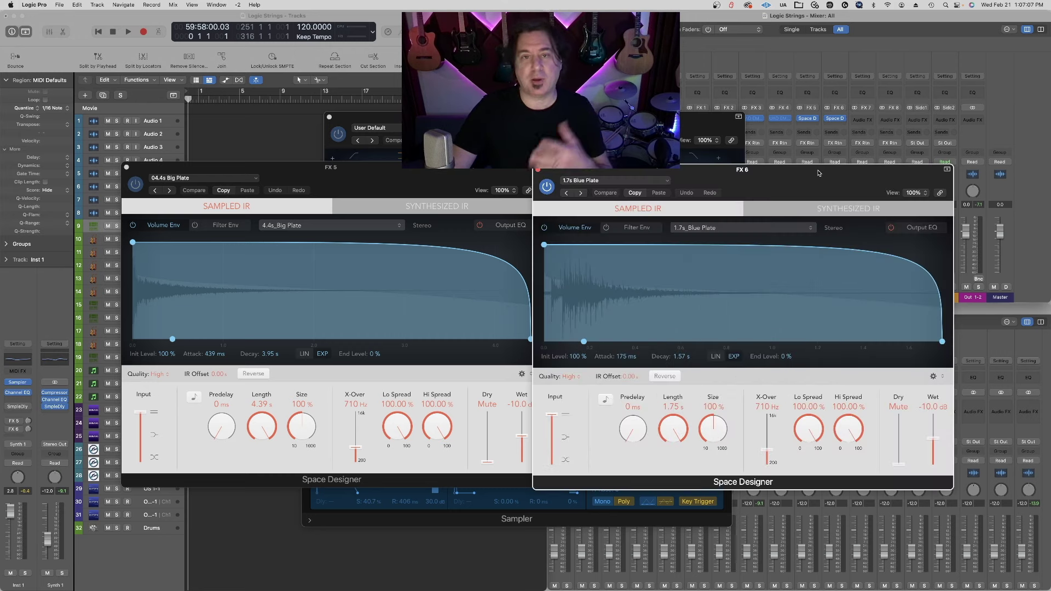
click(539, 171)
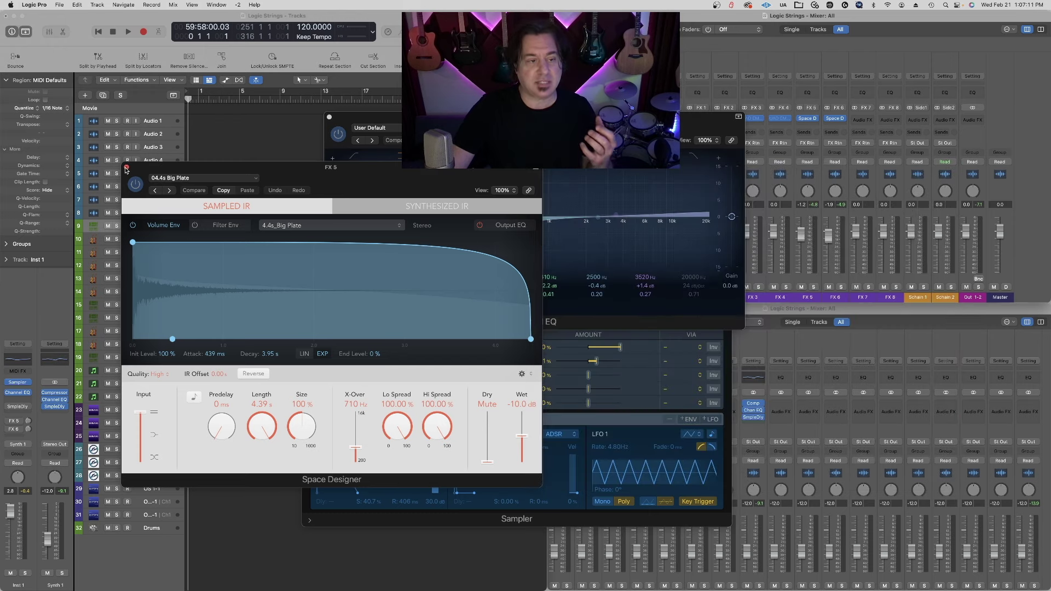
click(126, 168)
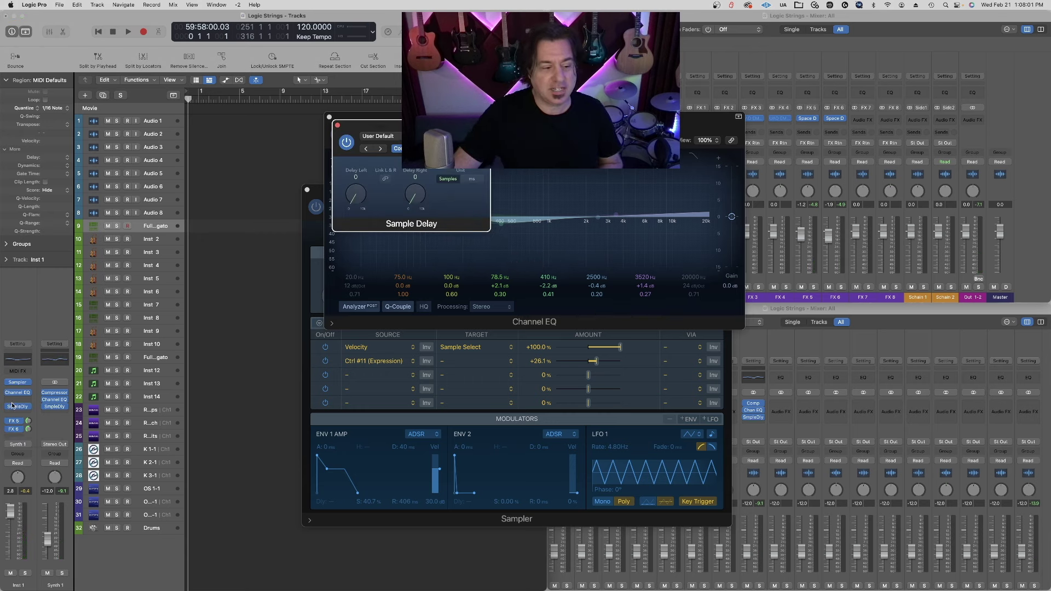
- Open the Sample Delay on Inst 1, try left delays of 423 and 4509 samples, and set it to 795 samples
click(17, 407)
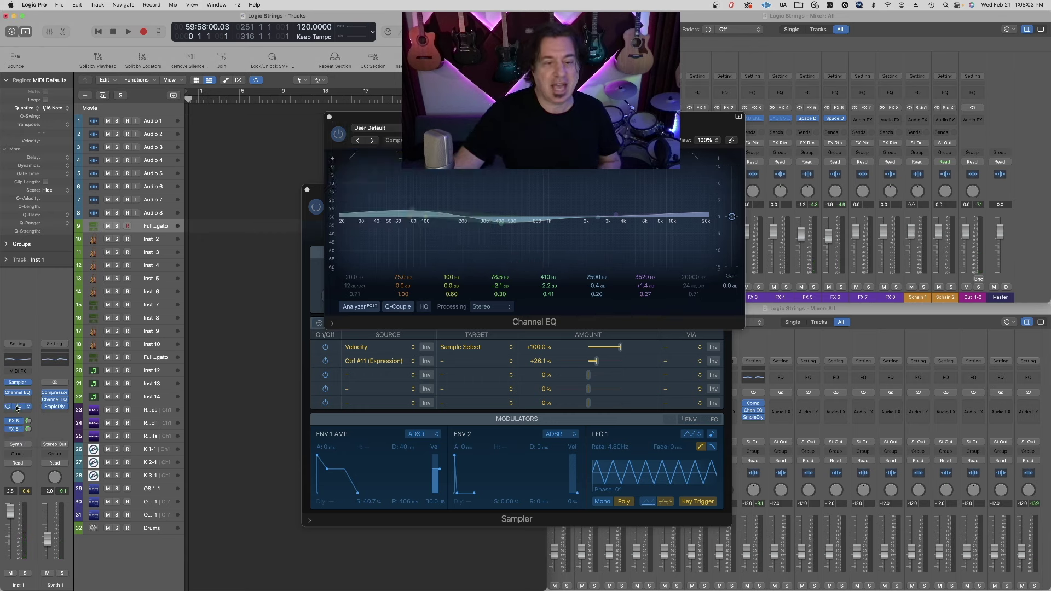
click(17, 407)
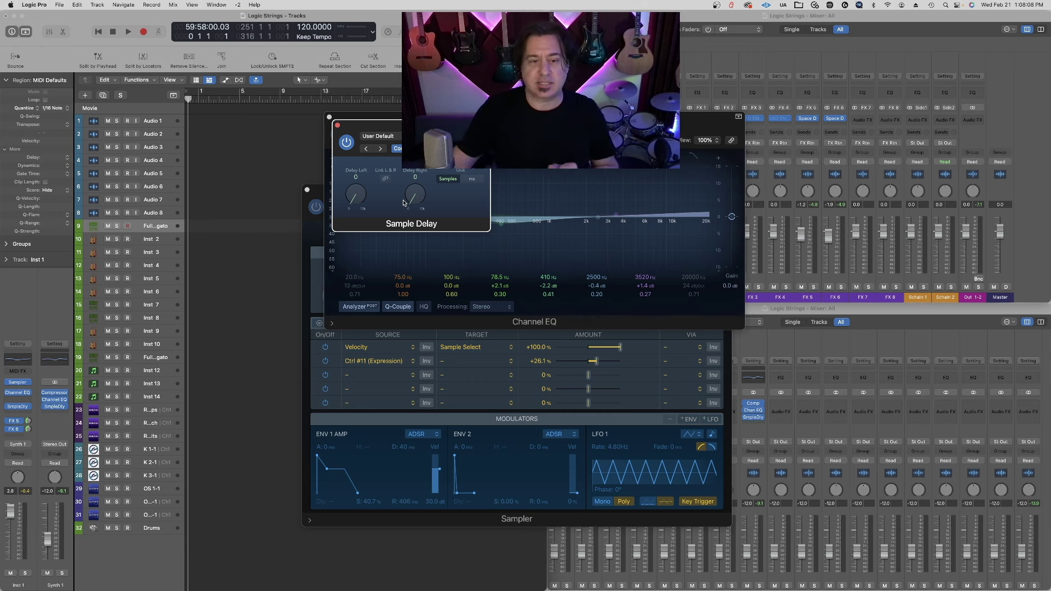
scroll(404, 203, up, 3)
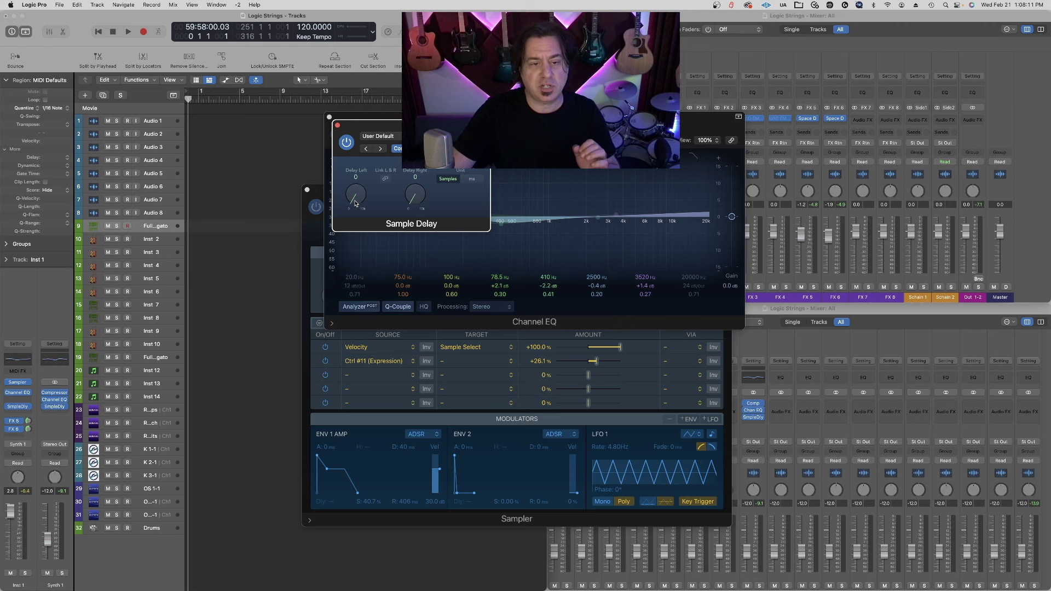
drag(355, 203, 353, 201)
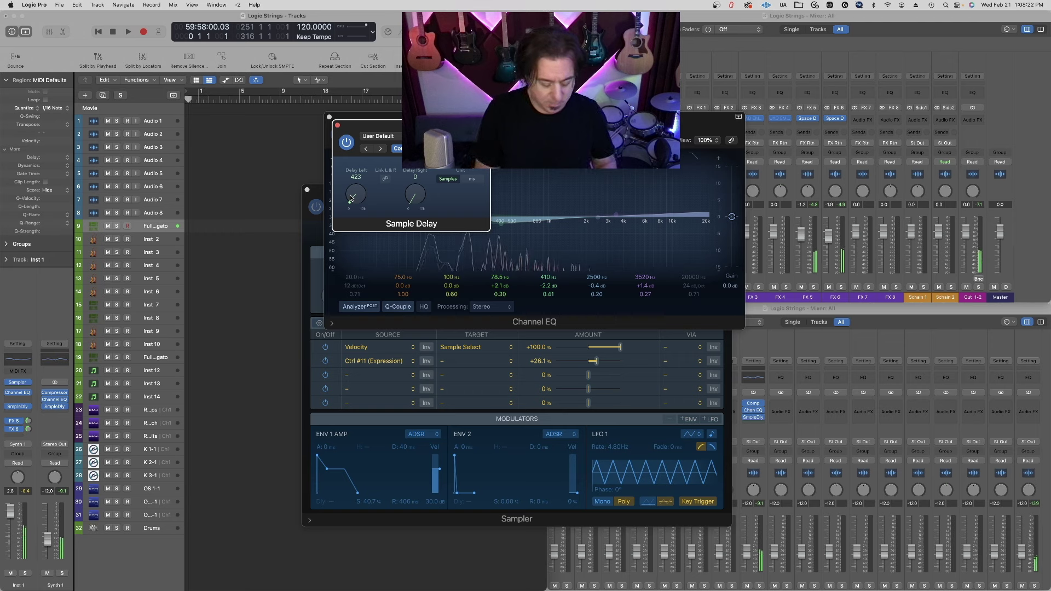
scroll(350, 198, up, 5)
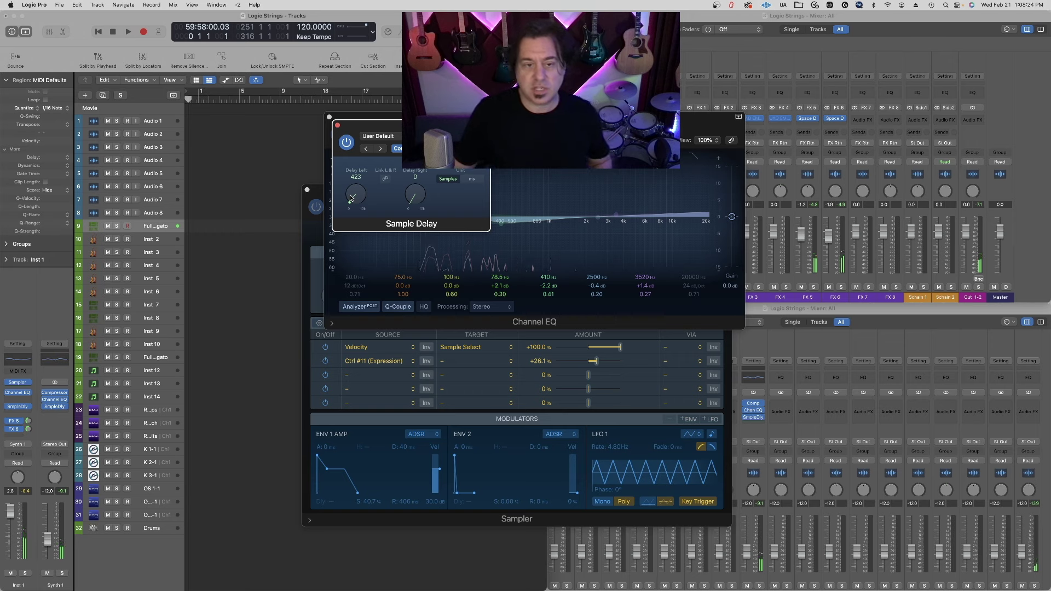
drag(350, 198, 354, 160)
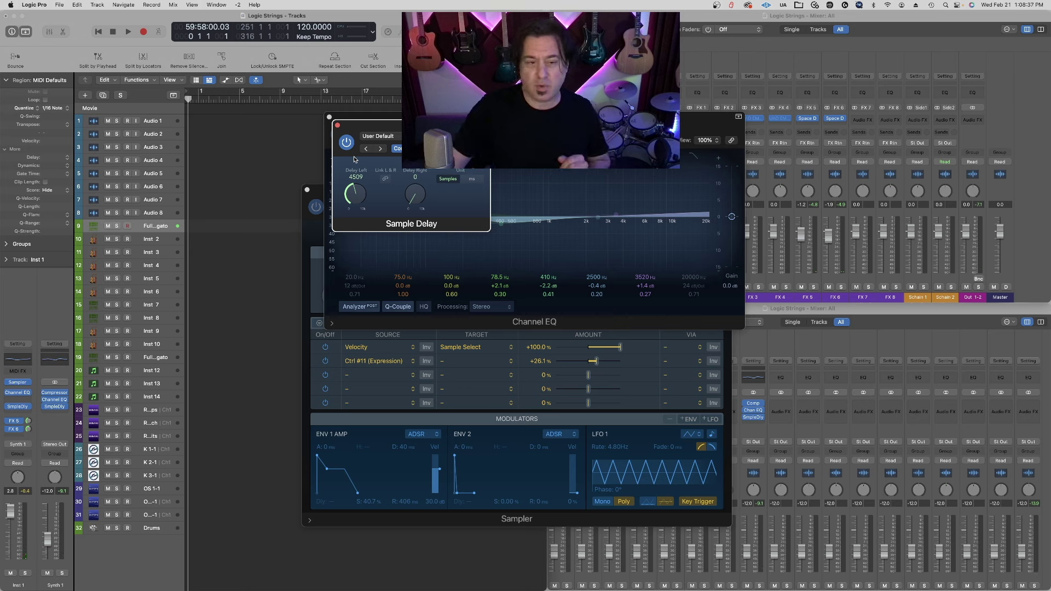
drag(354, 193, 343, 240)
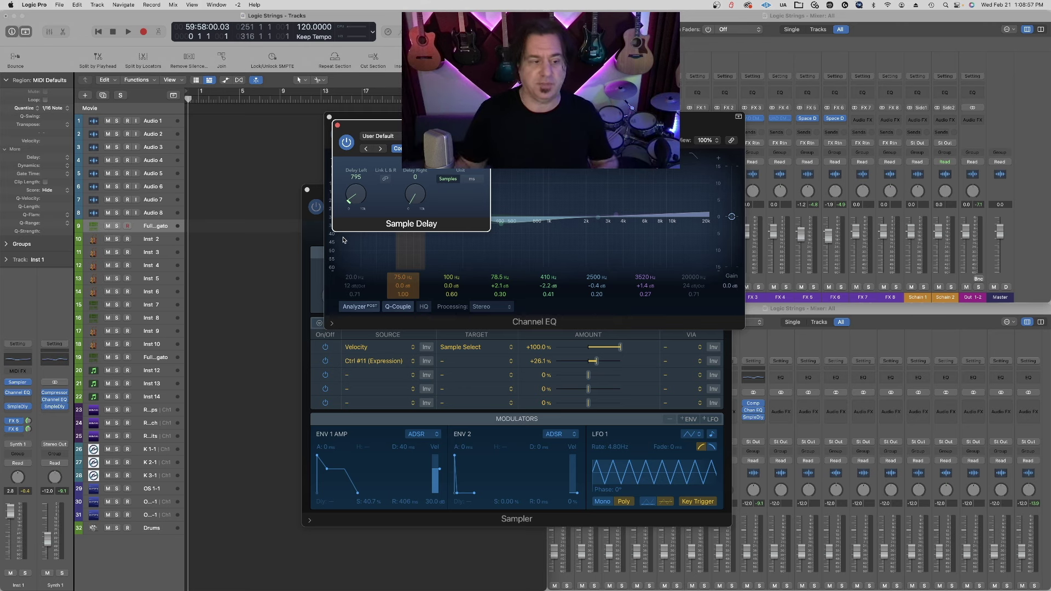
- Close the Sample Delay, Channel EQ and Sampler windows of Inst 1
click(336, 125)
click(329, 118)
click(307, 190)
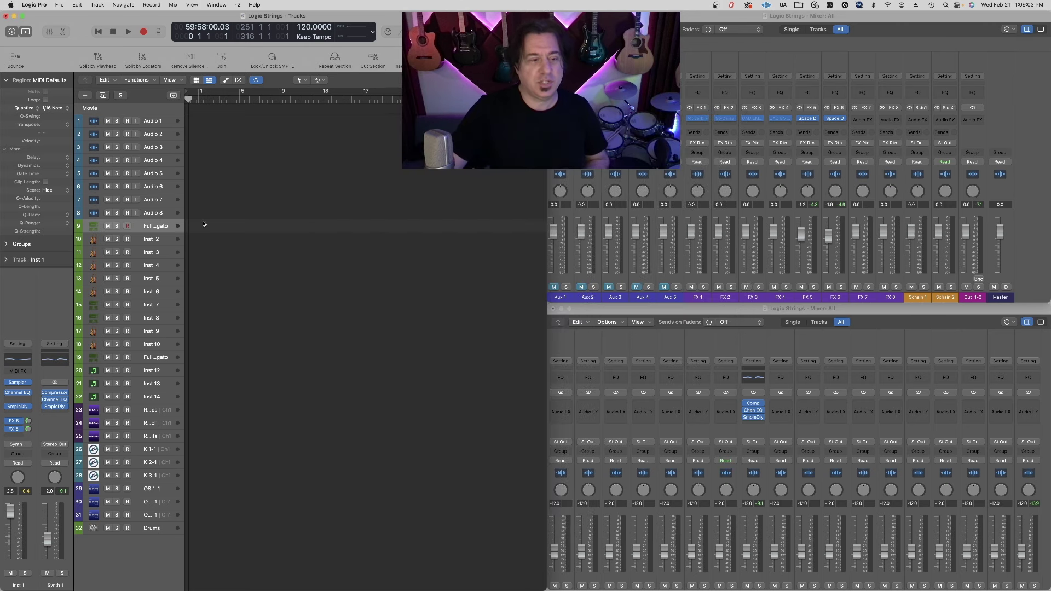
- Compare the Inst 2 and Inst 3 tracks, and open the Studio Strings instrument on Inst 2
click(143, 239)
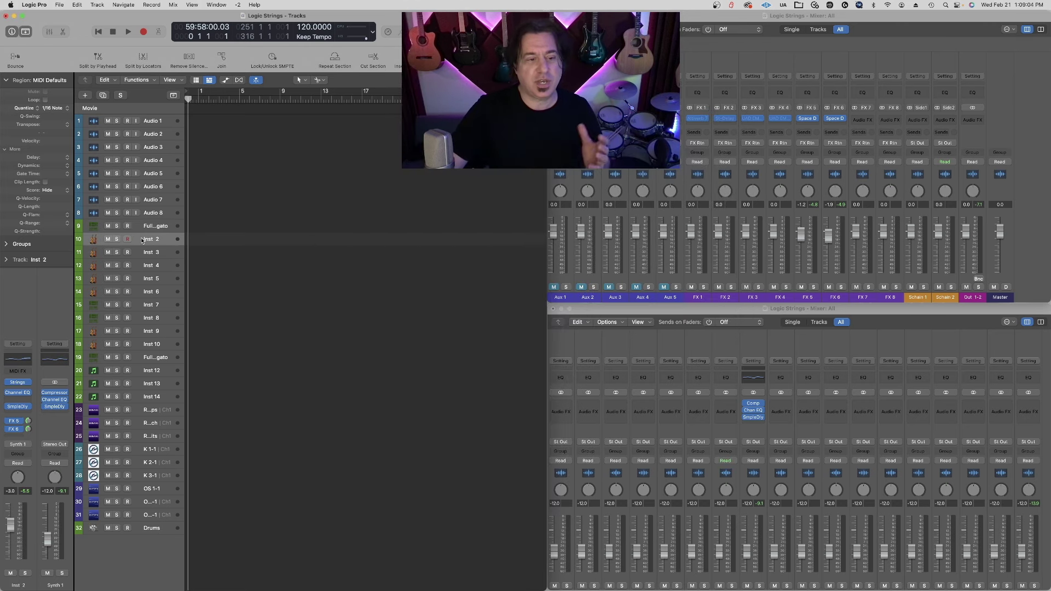
click(167, 253)
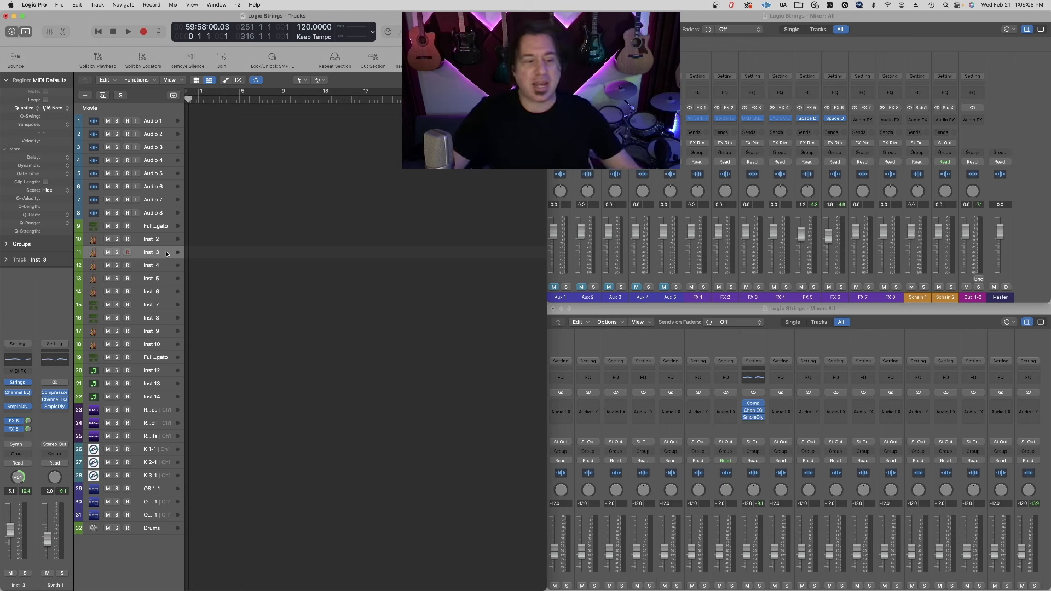
click(167, 245)
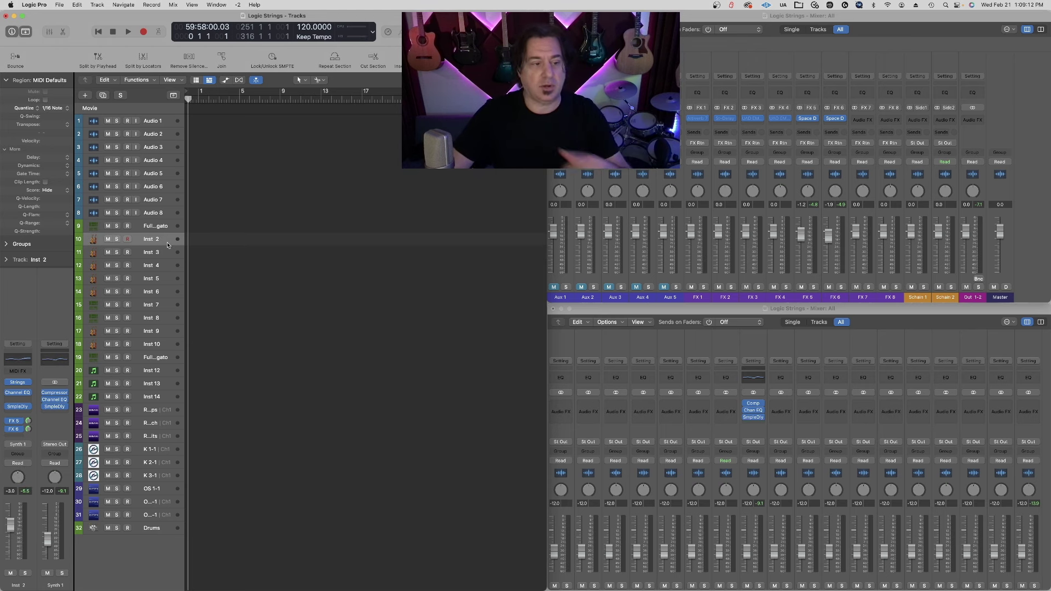
click(18, 382)
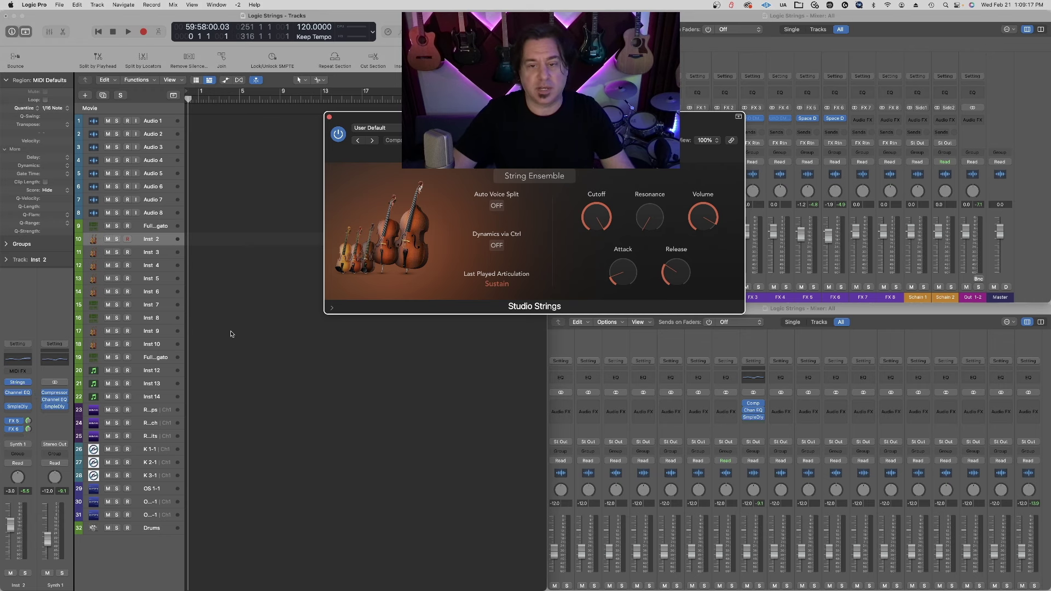
drag(362, 150, 366, 155)
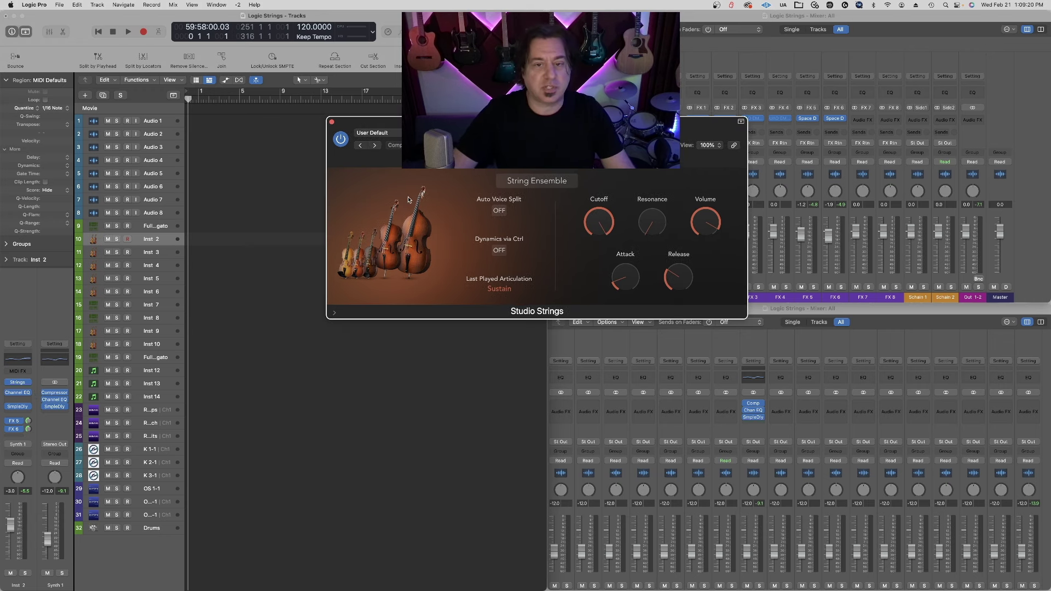
- Insert a fresh Studio Strings instrument on Inst 2 and choose its String Ensemble section
click(29, 385)
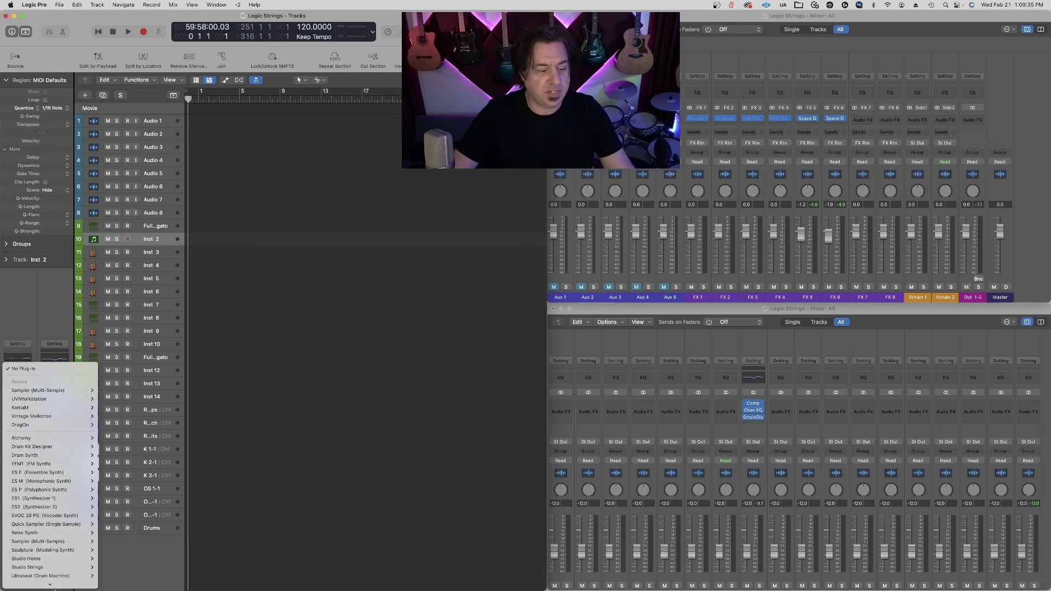
scroll(49, 492, down, 5)
click(46, 567)
click(534, 276)
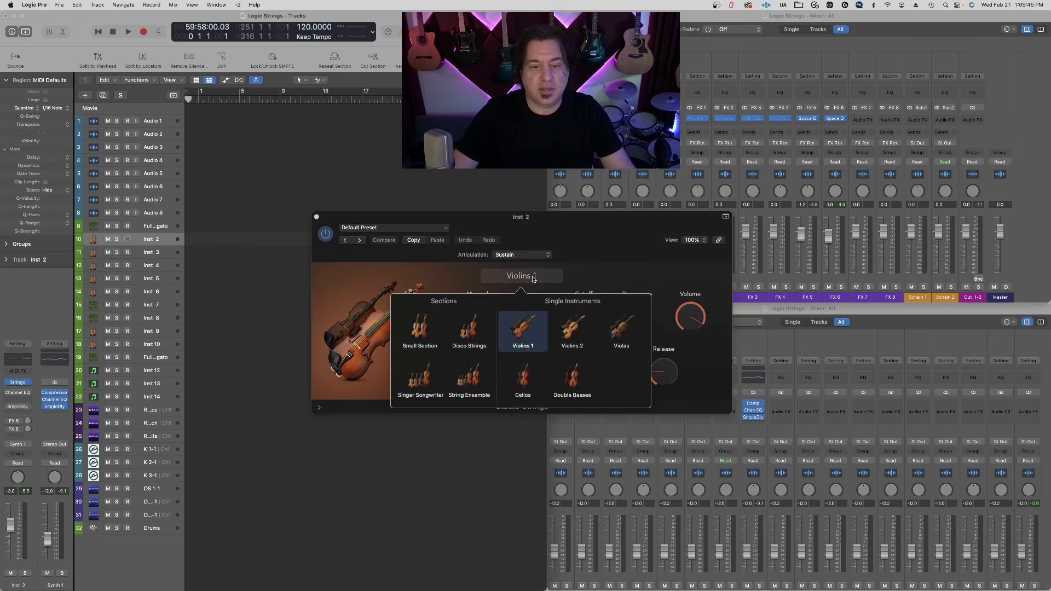
click(472, 378)
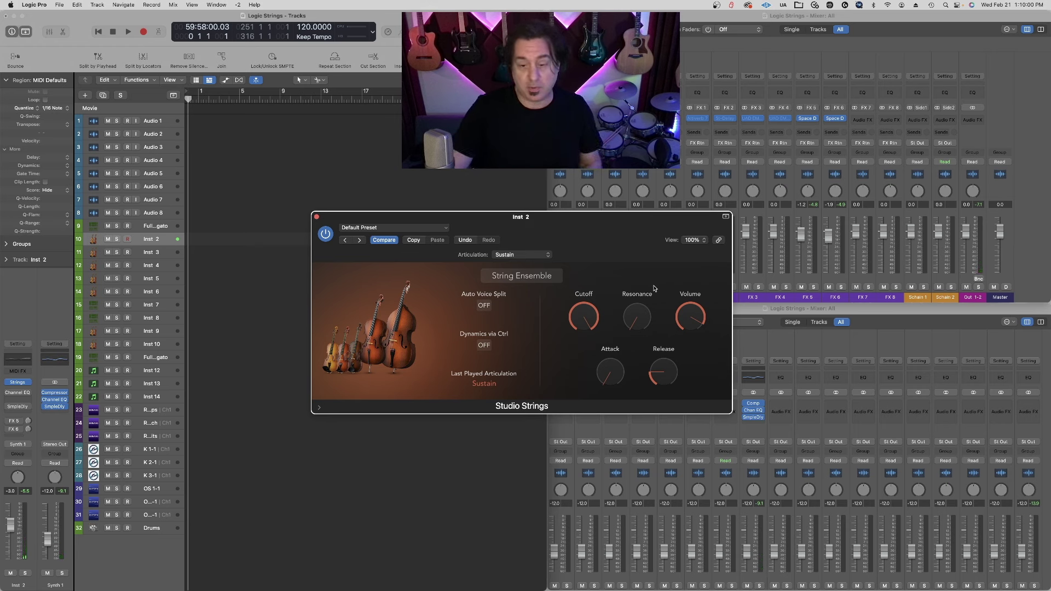
- Slightly raise the attack and release of the String Ensemble on Inst 2 and adjust its resonance
mouse_move(622, 379)
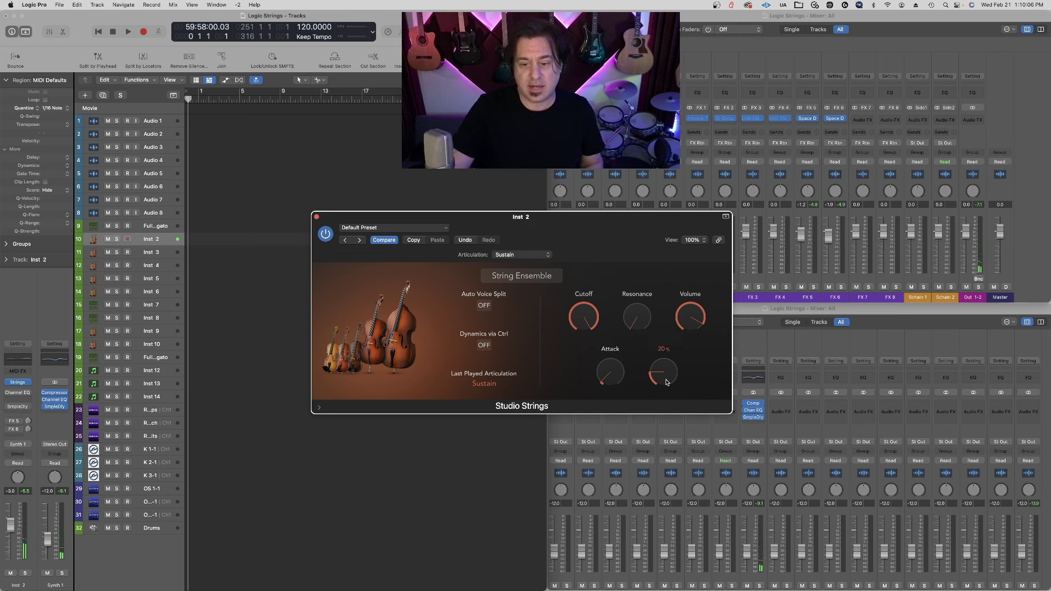
drag(667, 382, 668, 378)
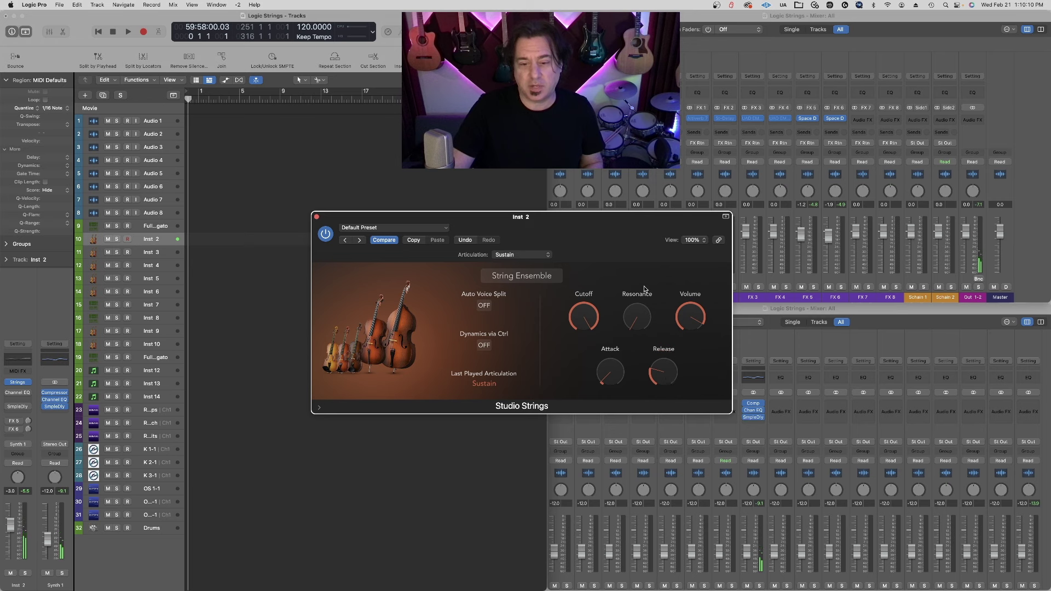
mouse_move(638, 317)
mouse_down()
mouse_move(645, 253)
mouse_move(637, 324)
mouse_up()
mouse_move(651, 372)
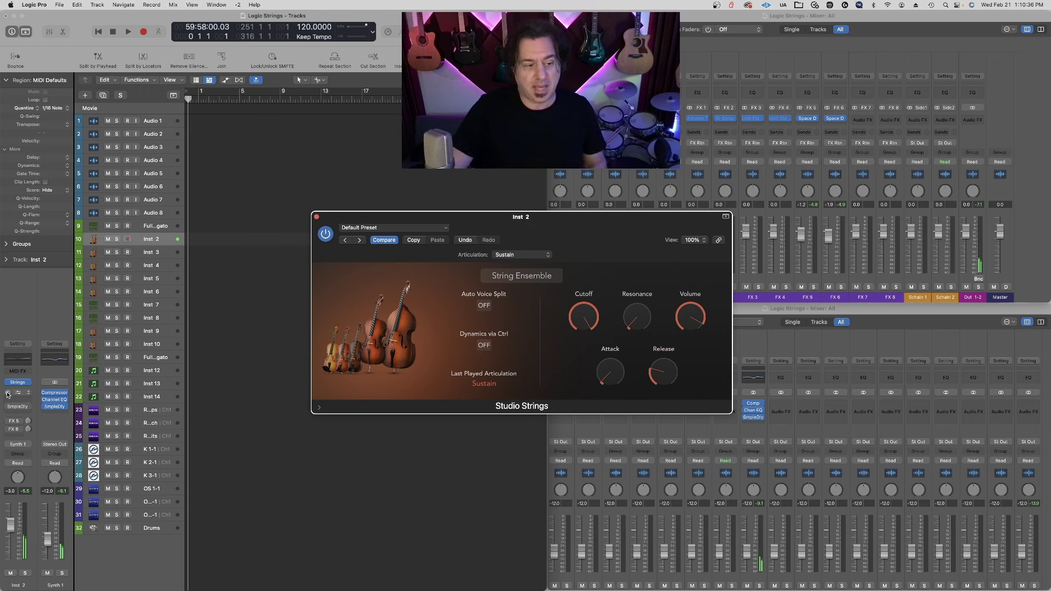
- Turn on the Channel EQ and the FX 5 and FX 6 reverb sends on Inst 2
click(17, 359)
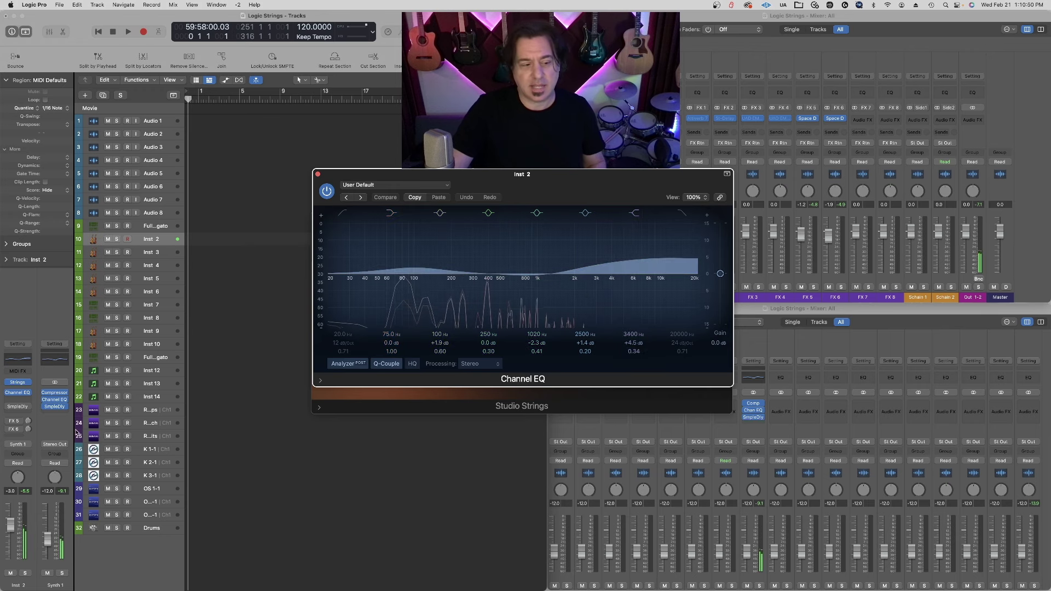
click(7, 421)
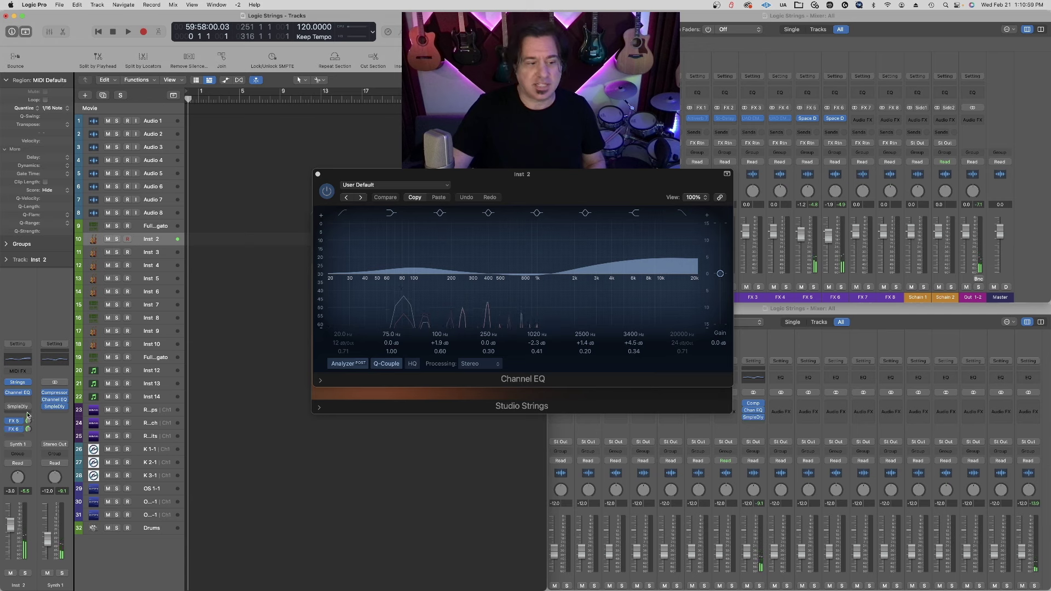
- Enable the Sample Delay on Inst 2, raise its right-channel delay only, and close its window
click(17, 406)
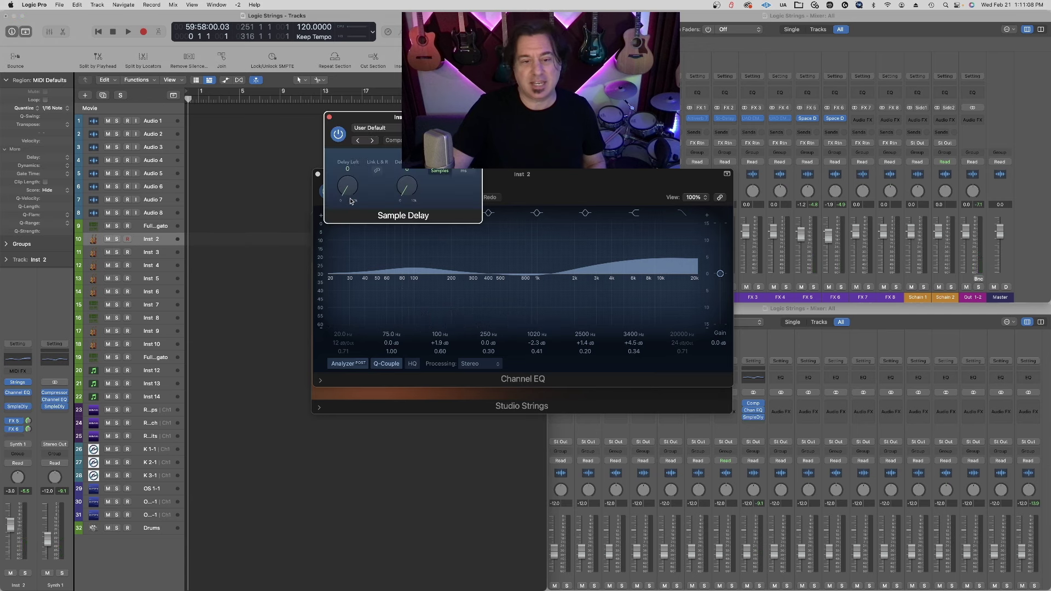
drag(410, 194, 408, 175)
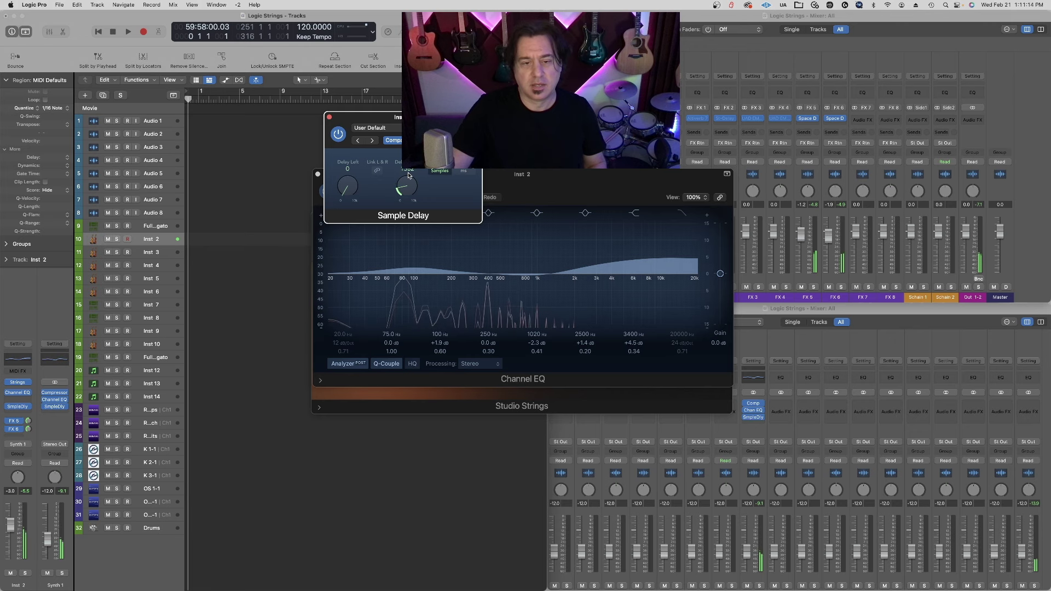
click(329, 117)
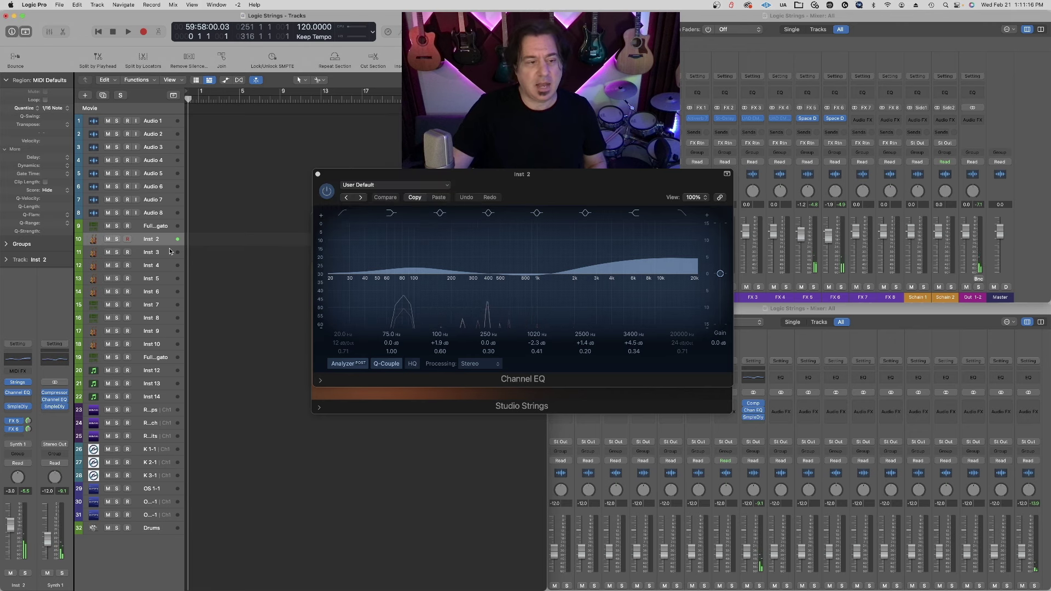
- Audition Inst 1 and Inst 2 layered, and review the Violins 1 attack and release in Studio Strings on Inst 3
click(127, 239)
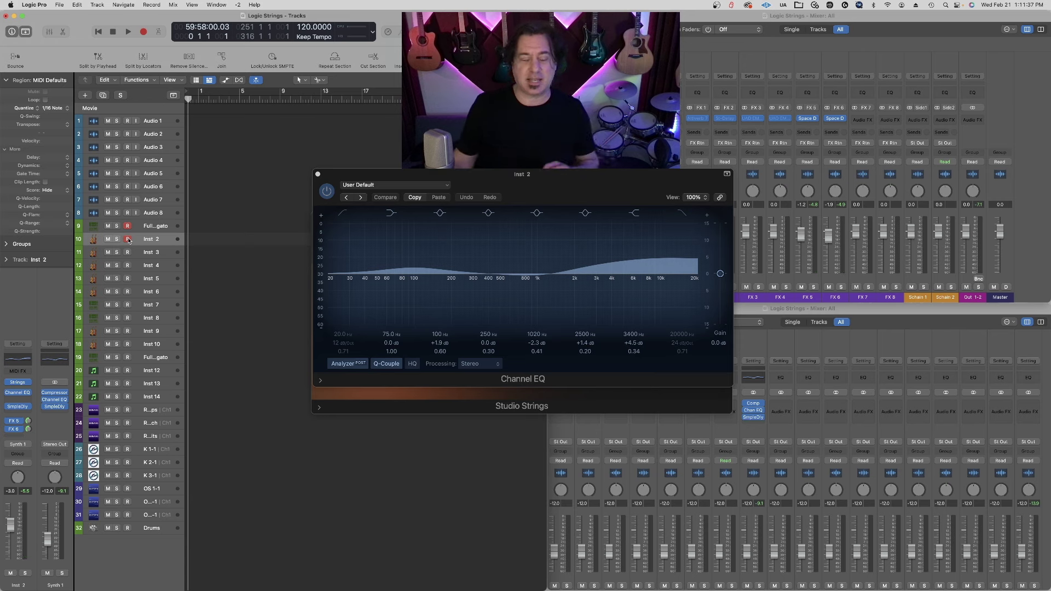
click(157, 253)
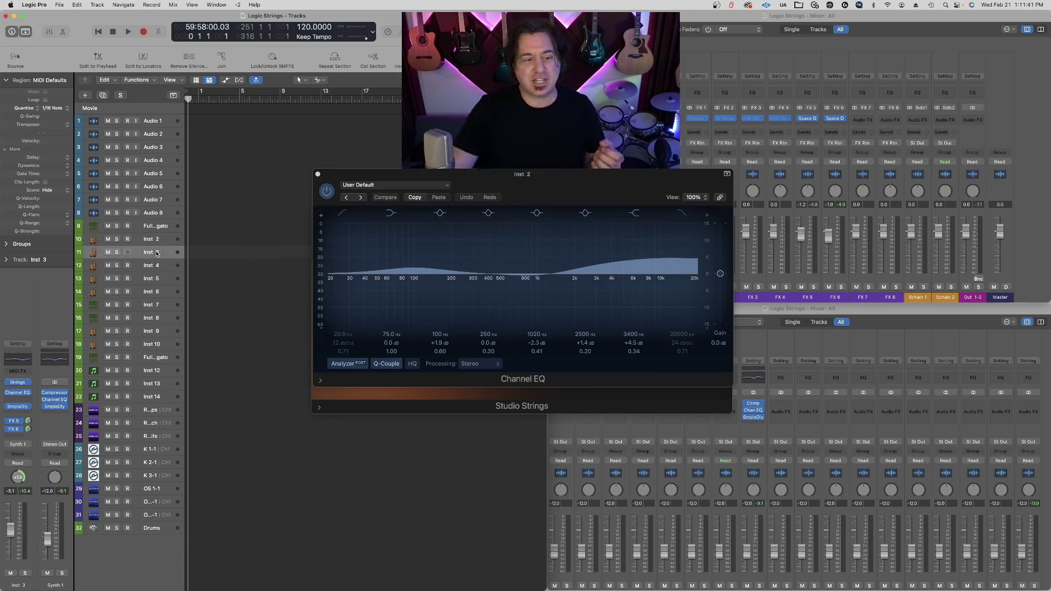
click(158, 267)
click(163, 254)
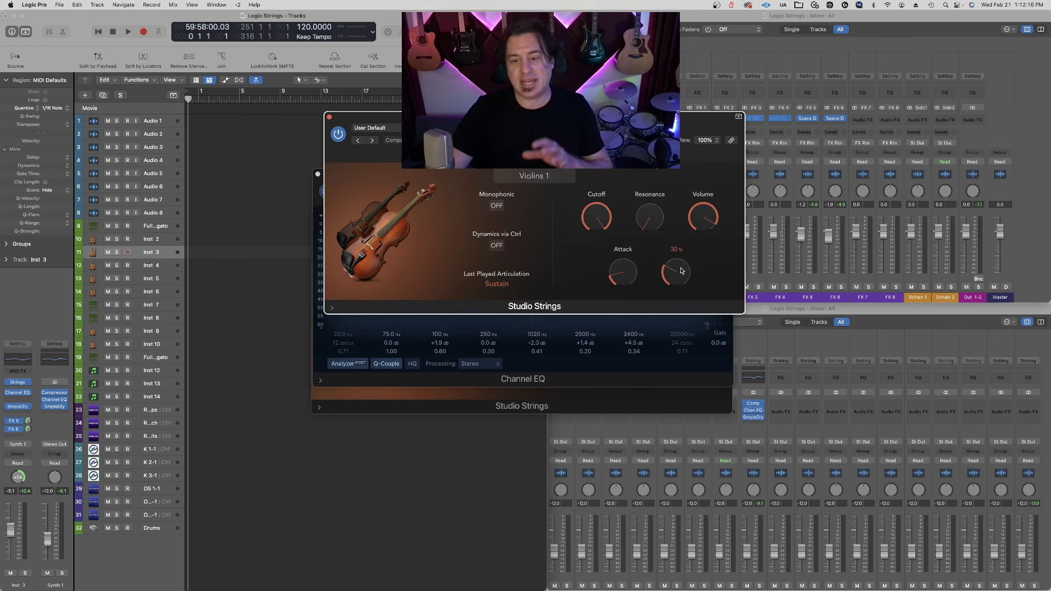
mouse_move(612, 286)
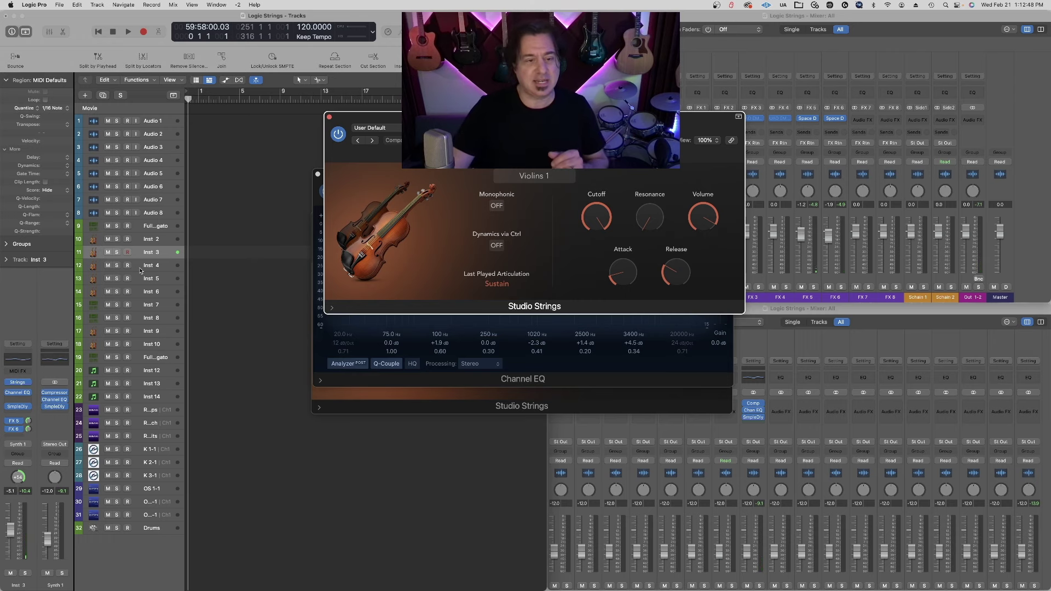
- Review the Studio Strings attack and release of the Violas on Inst 4, Cellos on Inst 5 and Double Basses on Inst 6
key(Down)
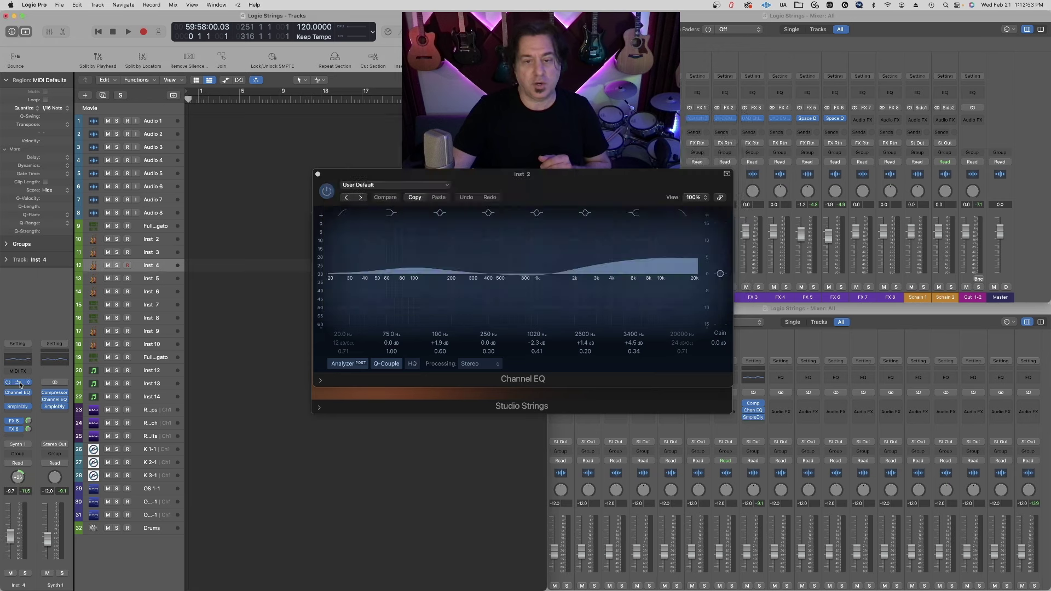
mouse_move(663, 338)
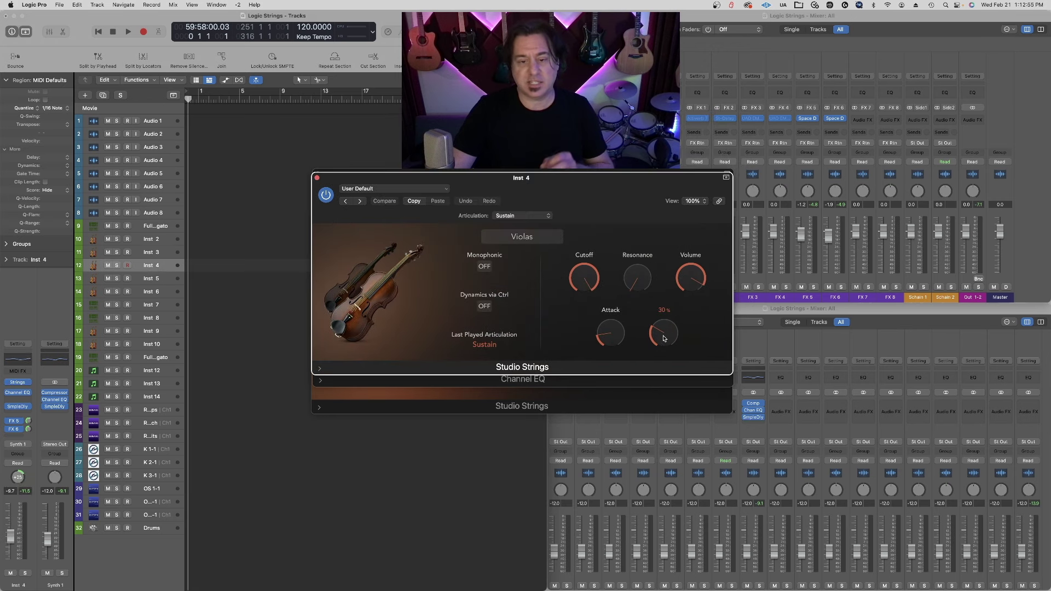
mouse_move(614, 350)
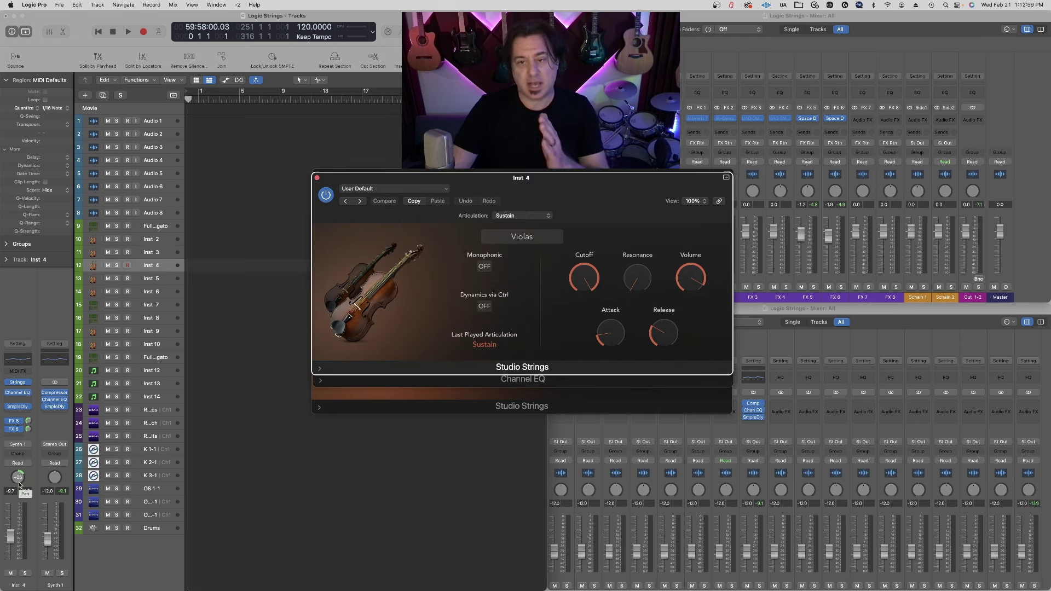
click(164, 280)
drag(609, 229, 608, 232)
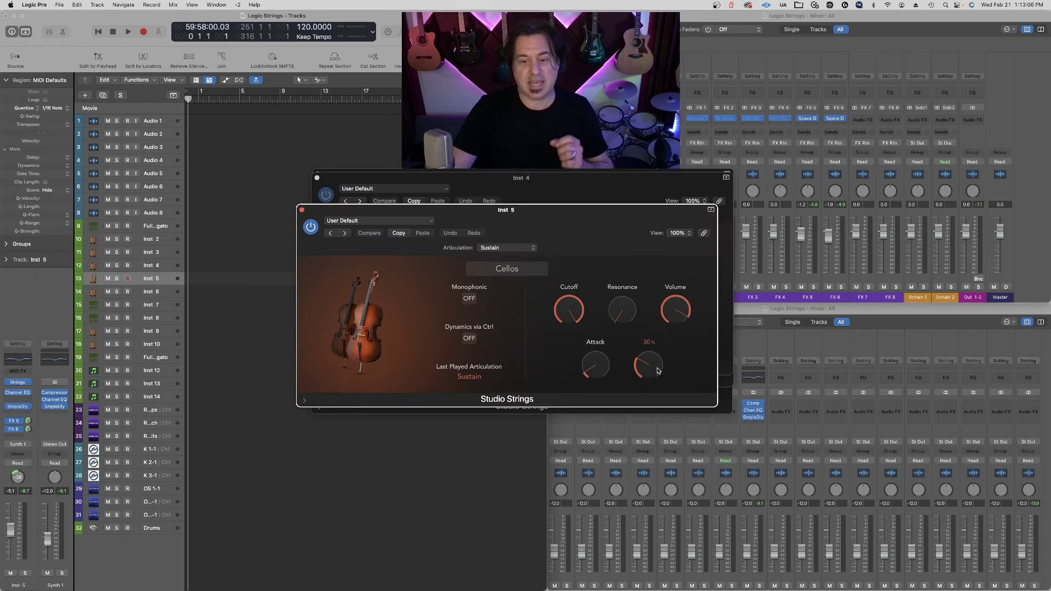
mouse_move(596, 384)
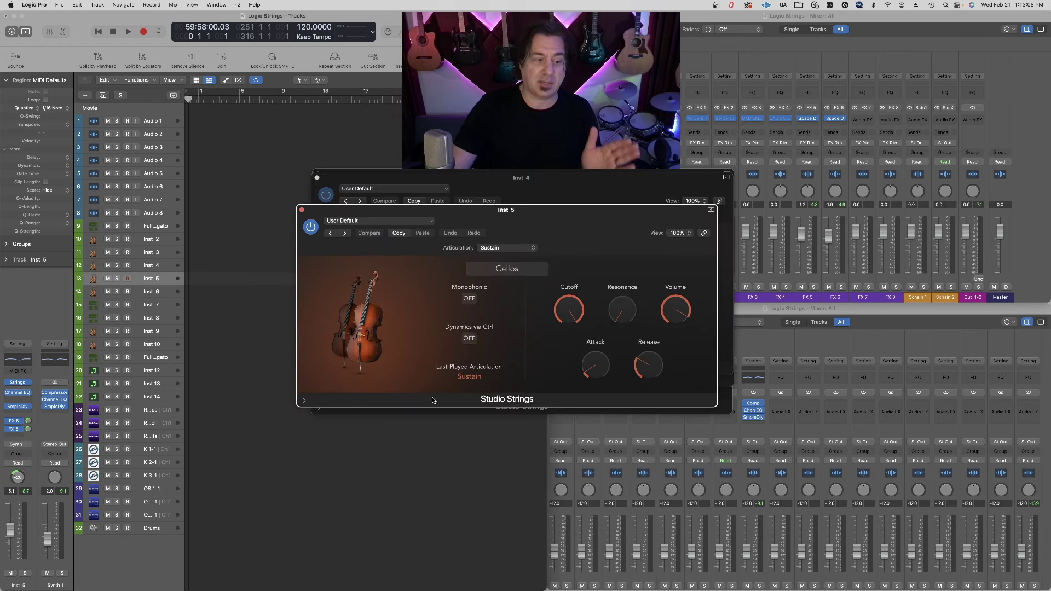
click(166, 294)
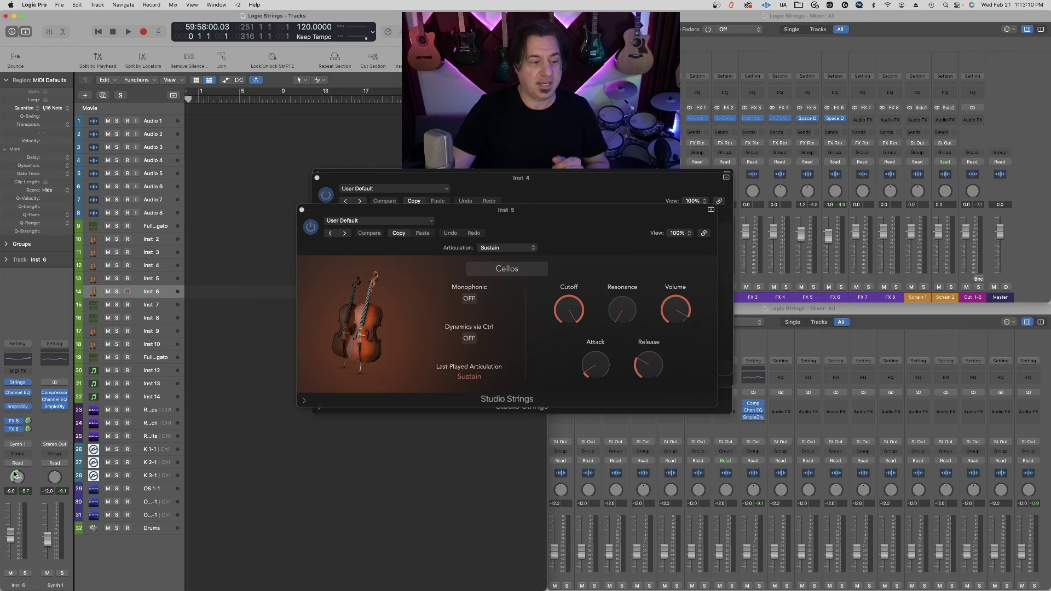
click(17, 382)
mouse_move(623, 384)
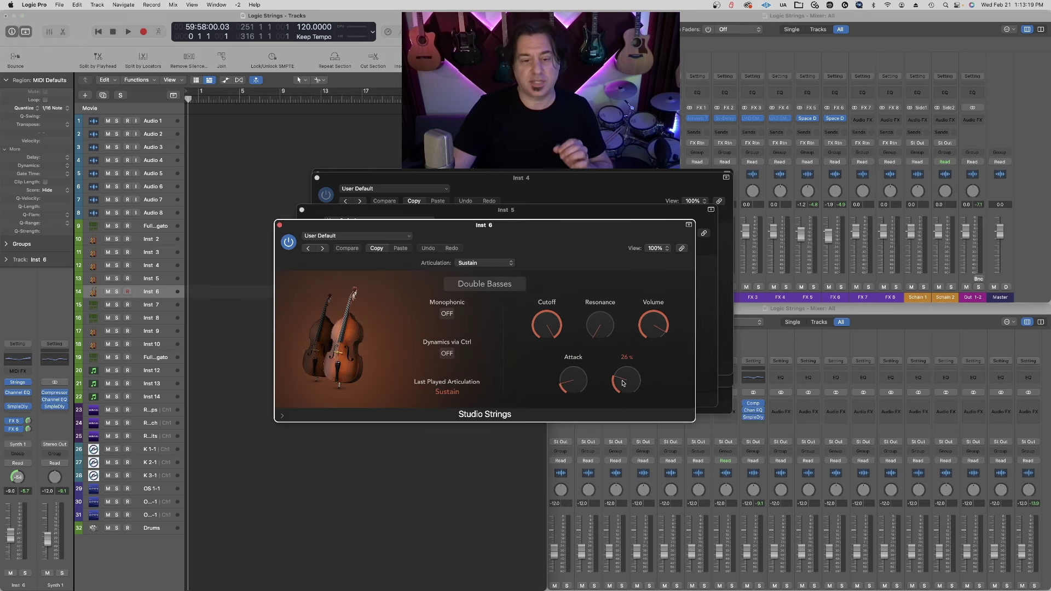
- Close the Studio Strings windows of Inst 6, Inst 5 and Inst 4 and both remaining Inst 2 plug-in windows
click(279, 224)
click(302, 209)
click(317, 178)
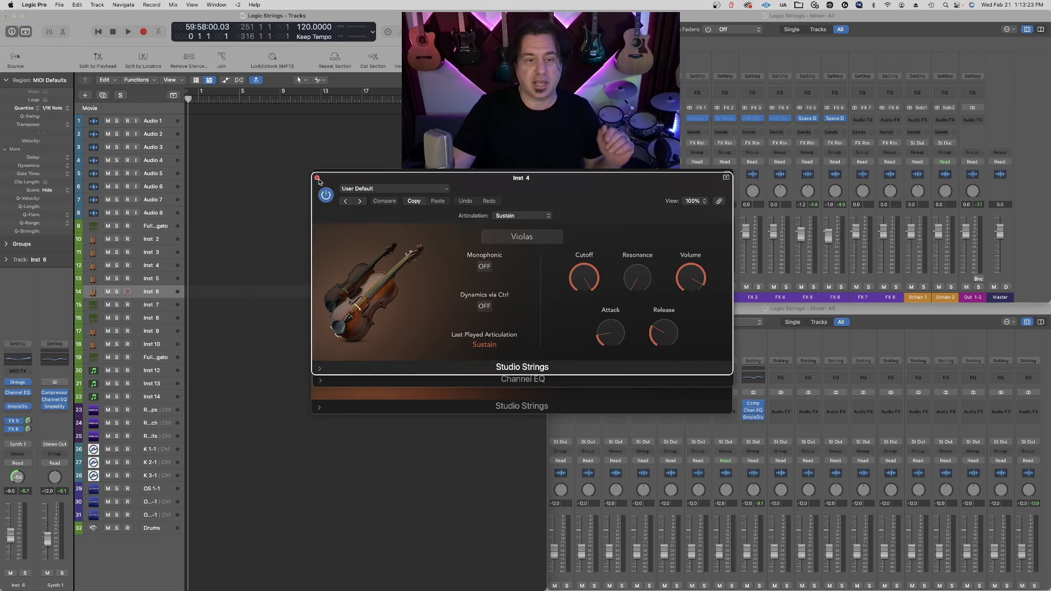
click(318, 178)
click(316, 218)
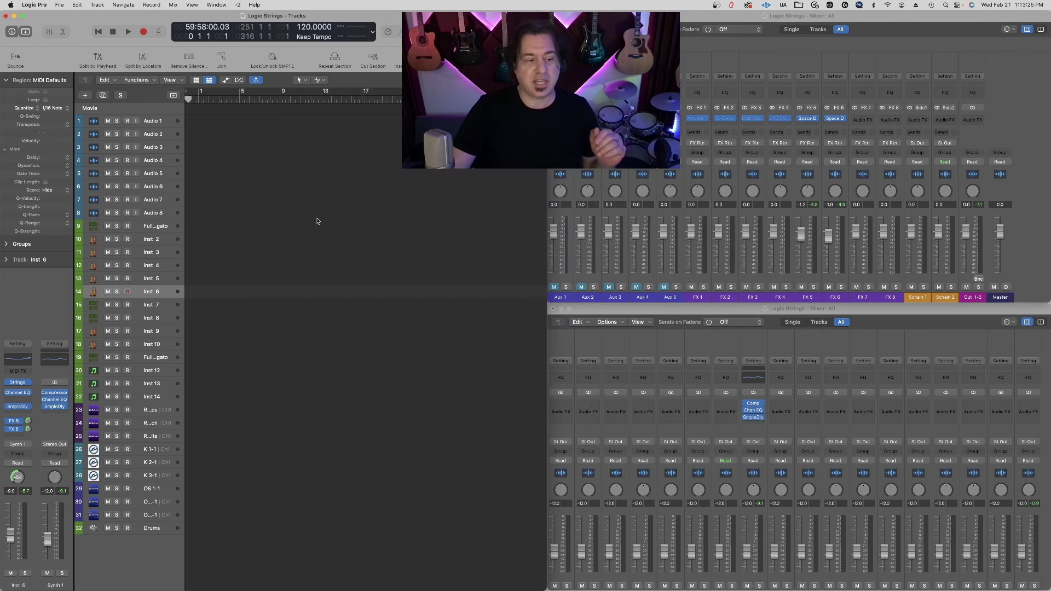
- Check the Sample Delay on Inst 6, close it, and record-enable tracks 9 to 14 to audition them together
click(20, 411)
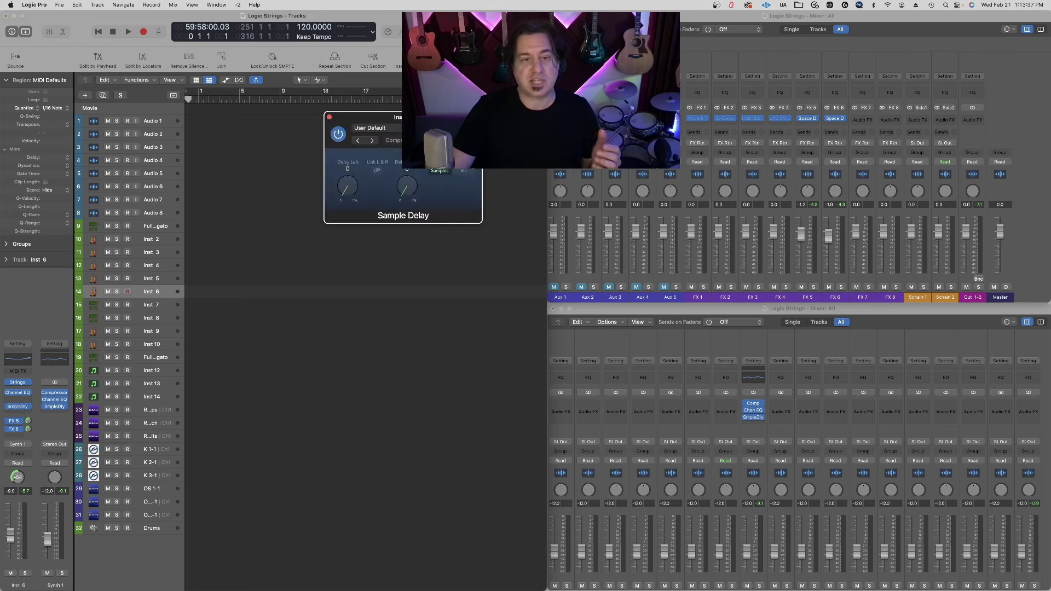
drag(434, 122, 441, 183)
click(337, 177)
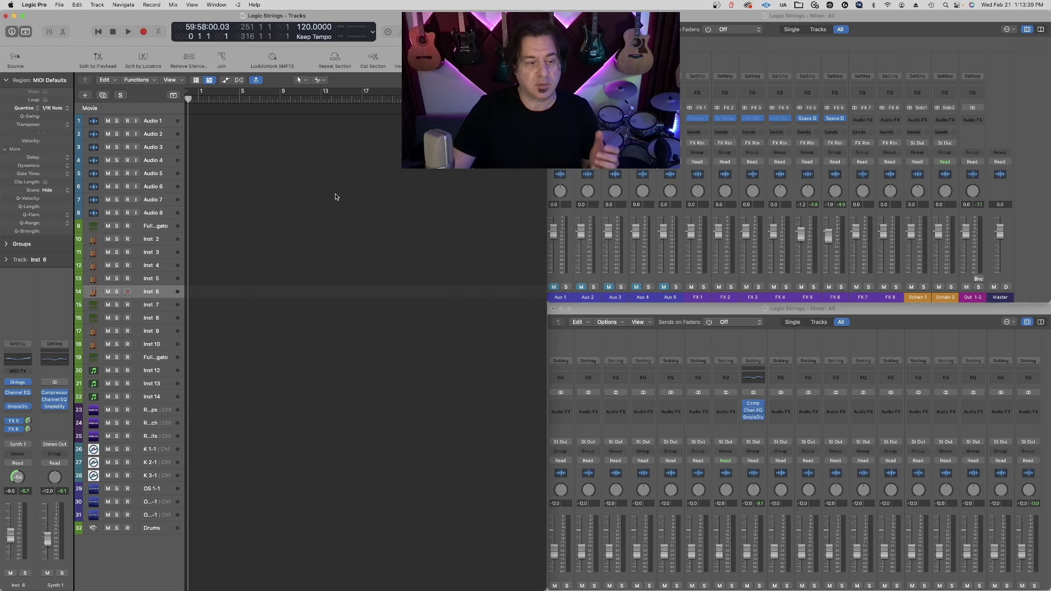
drag(128, 227, 129, 290)
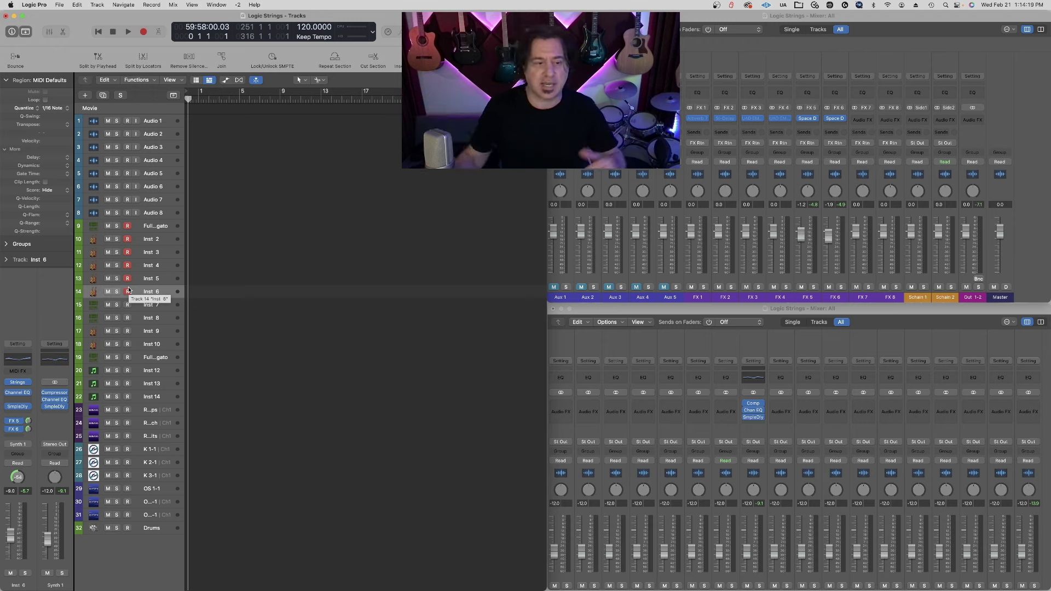
- Open the String Ensemble Sampler on Inst 7 and turn on the track's FX 5 and FX 6 sends
key(Down)
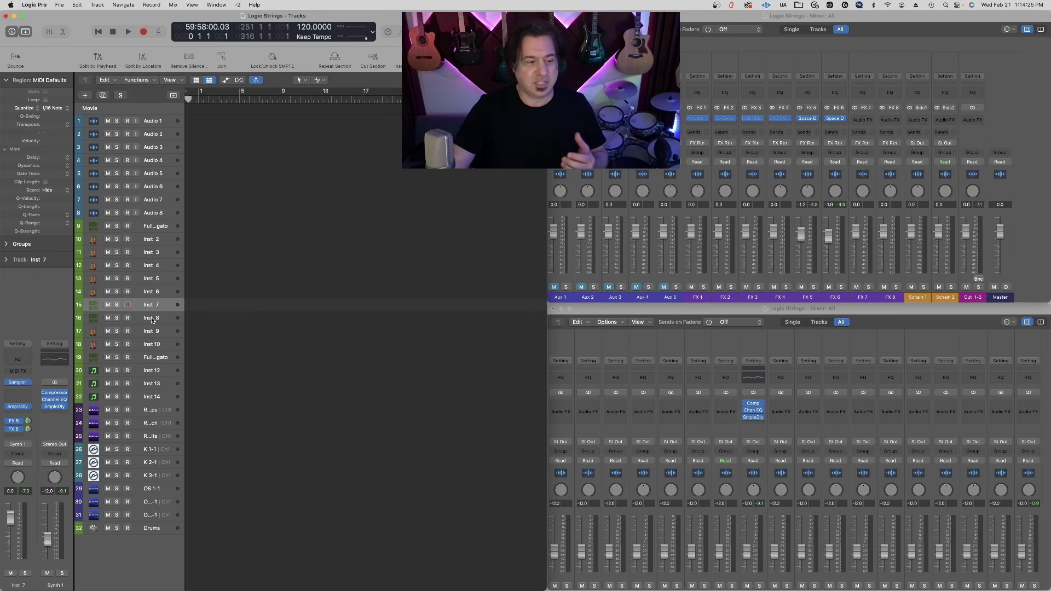
click(23, 385)
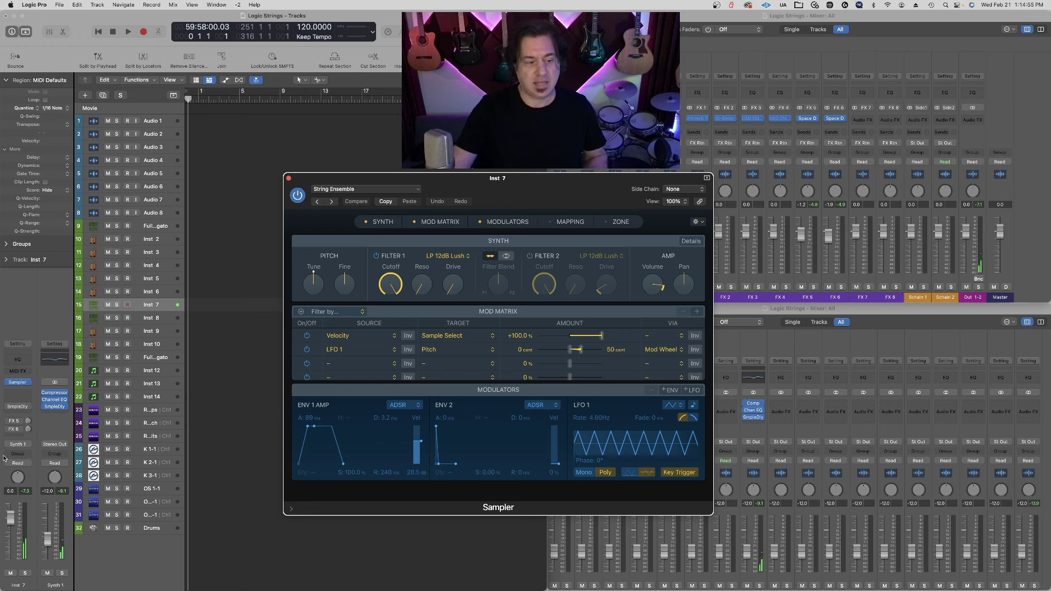
click(8, 422)
click(7, 429)
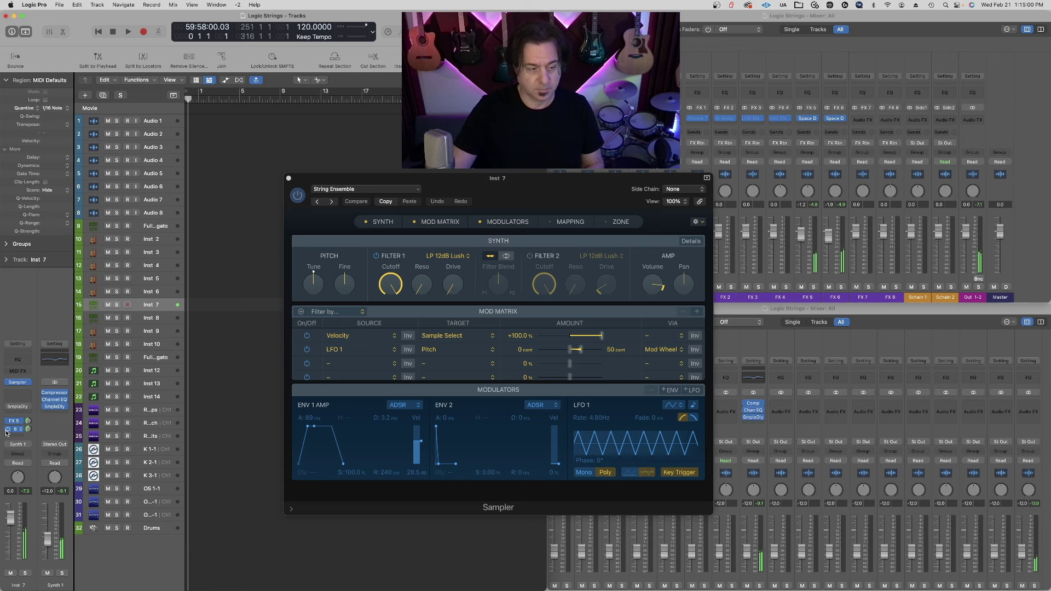
- Set the left delay of the Sample Delay on Inst 7 to 2235 samples and enable the plug-in
click(17, 406)
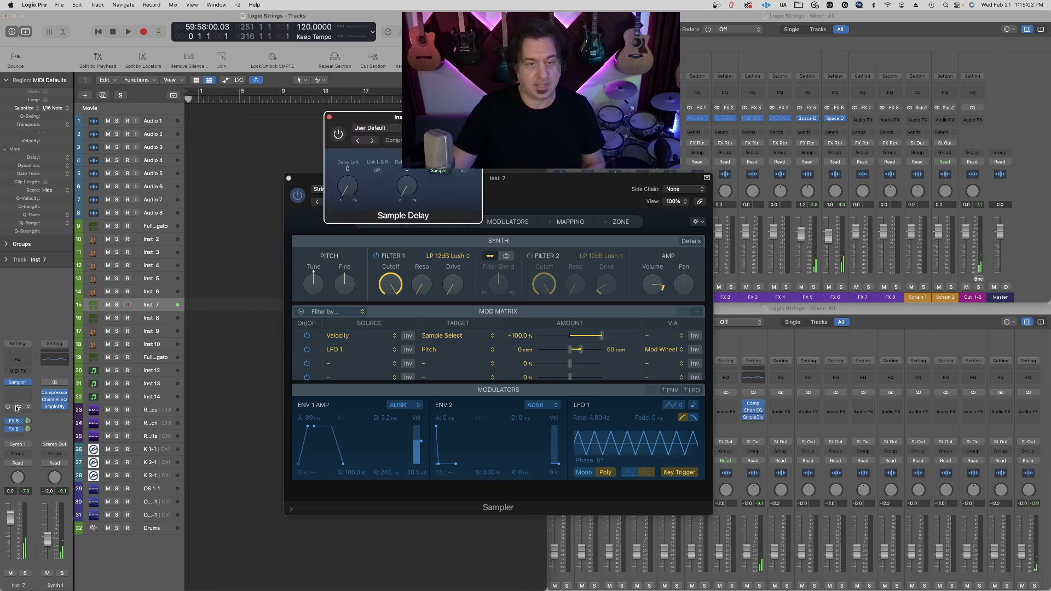
drag(440, 120, 472, 267)
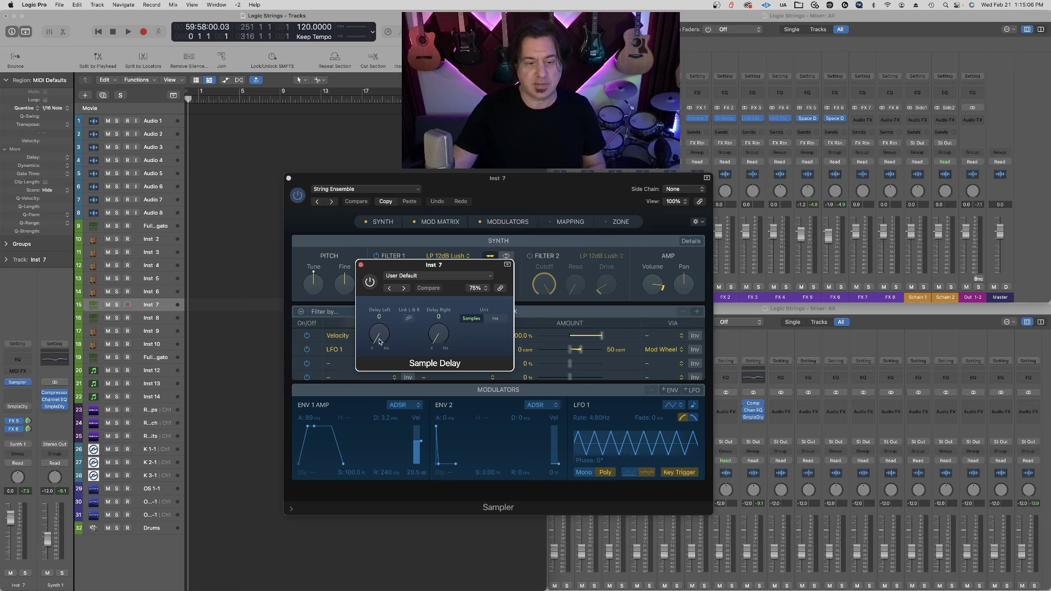
drag(380, 342, 382, 338)
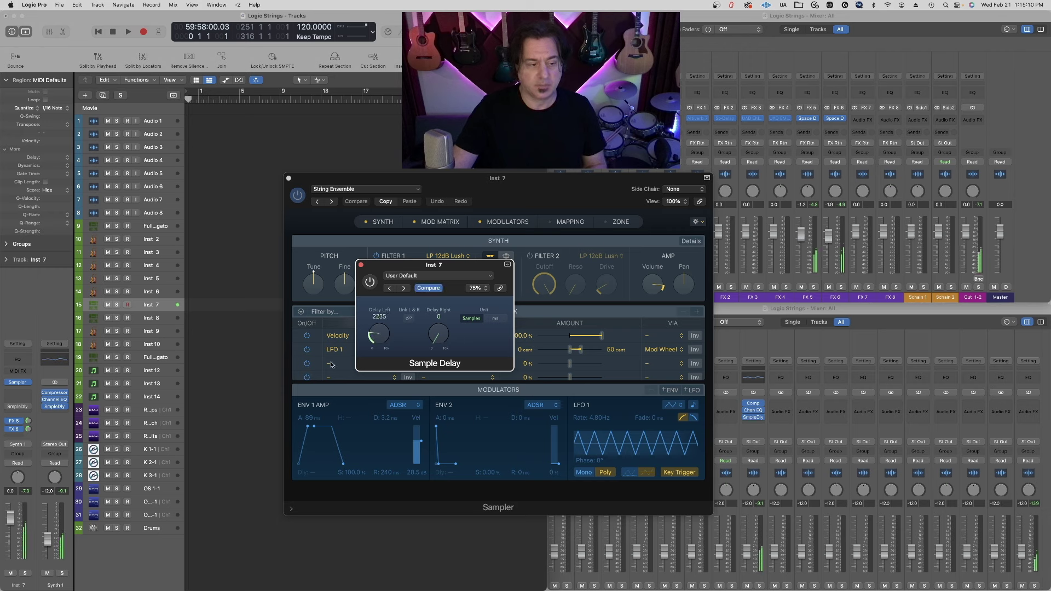
click(369, 282)
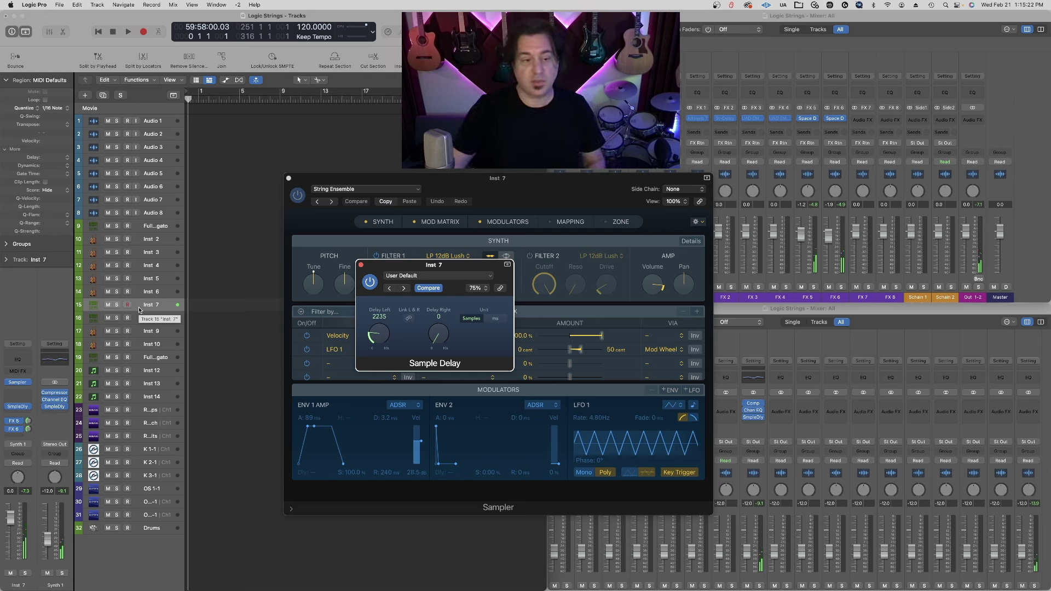
- Record-enable tracks 9 to 15 for a layered audition, and close the Sampler window of Inst 7
drag(128, 231, 131, 305)
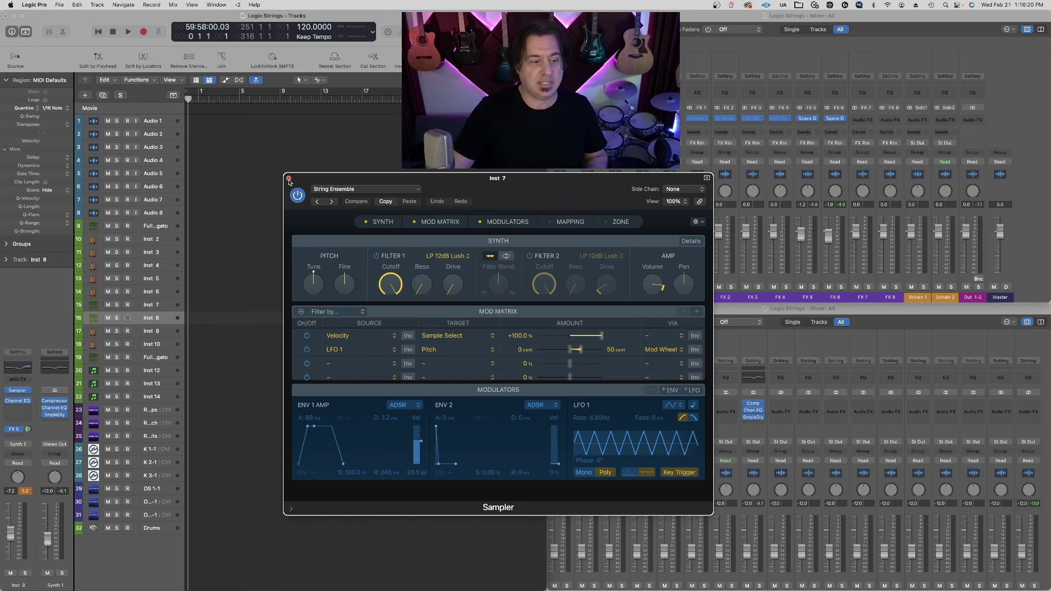
click(288, 178)
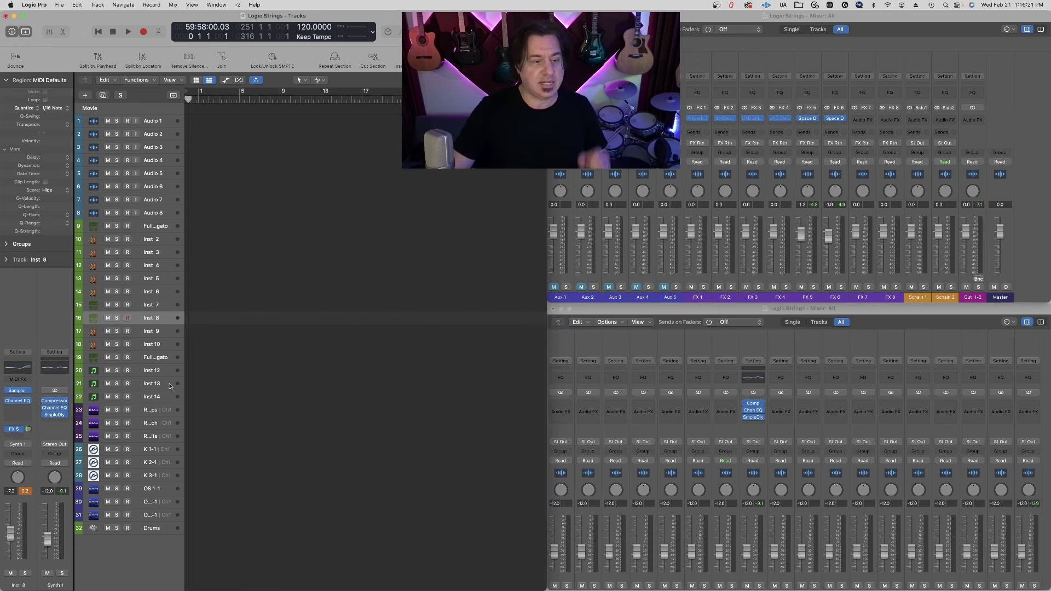
- Review the Full Strings Staccato Sampler on Inst 8 and expand that track's parameters
click(18, 391)
drag(555, 149, 551, 247)
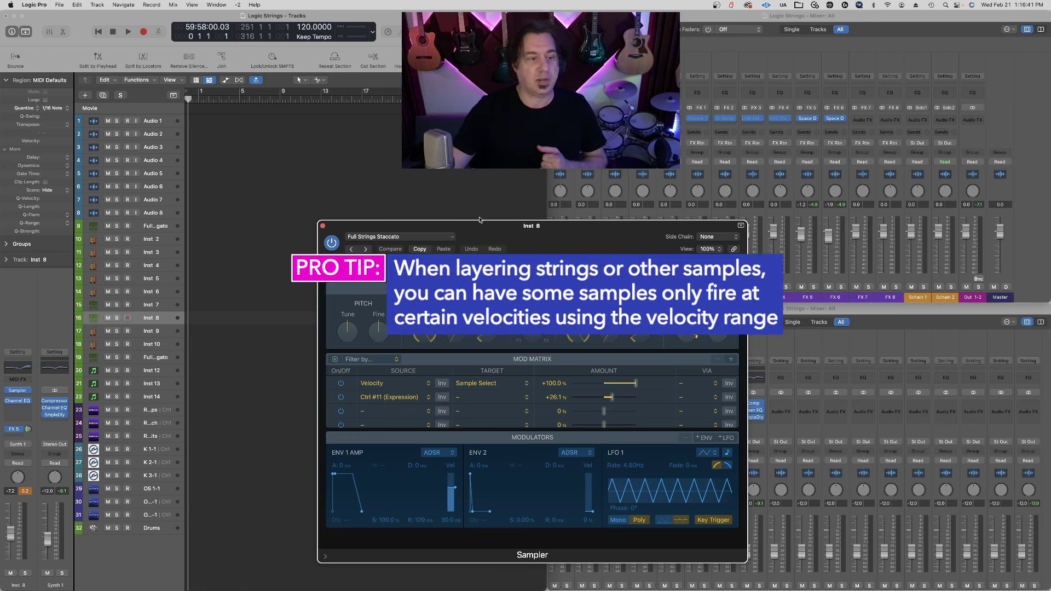
click(6, 260)
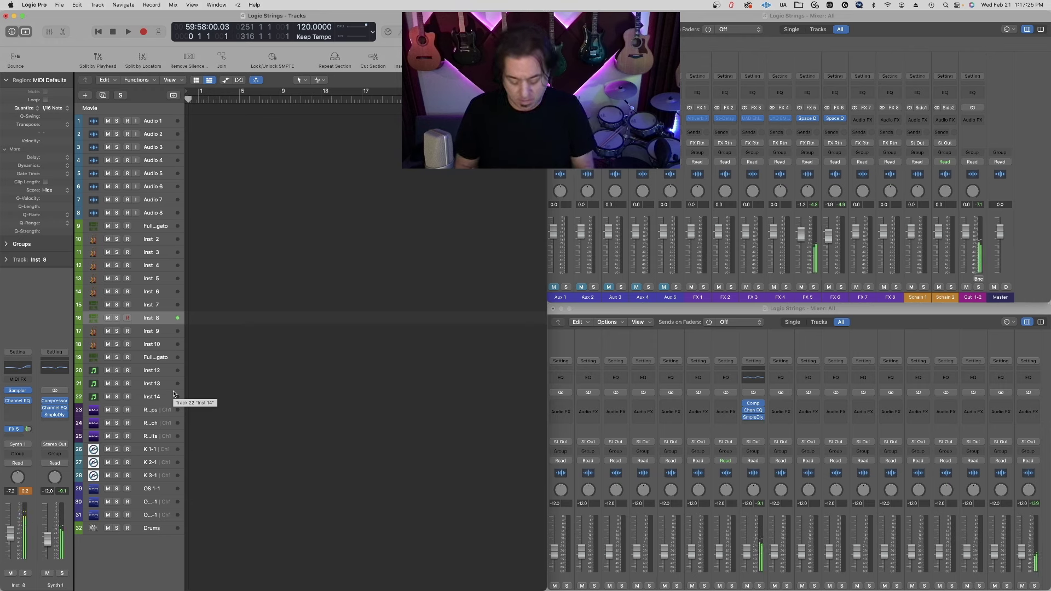
- Record-enable all the string tracks from Inst 1 to Inst 8 to play them as one layered sound
click(129, 226)
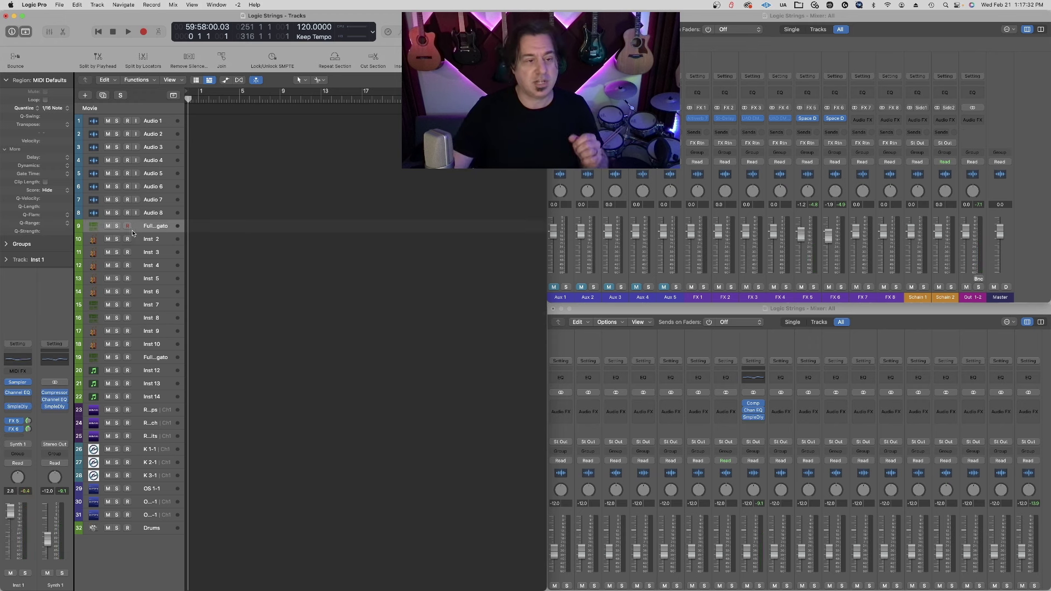
drag(128, 229, 127, 268)
drag(127, 306, 127, 319)
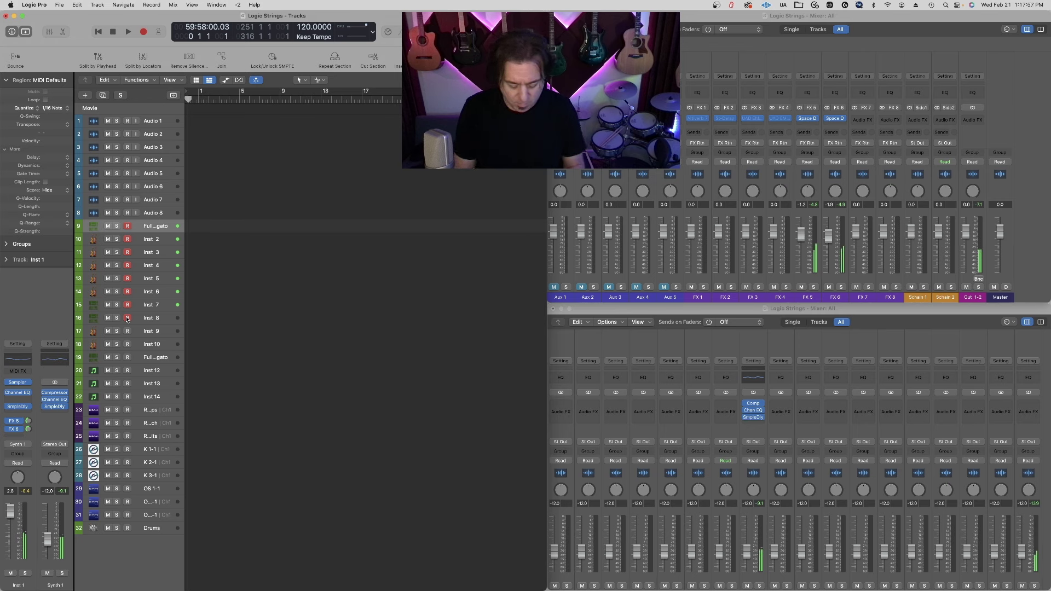
click(127, 318)
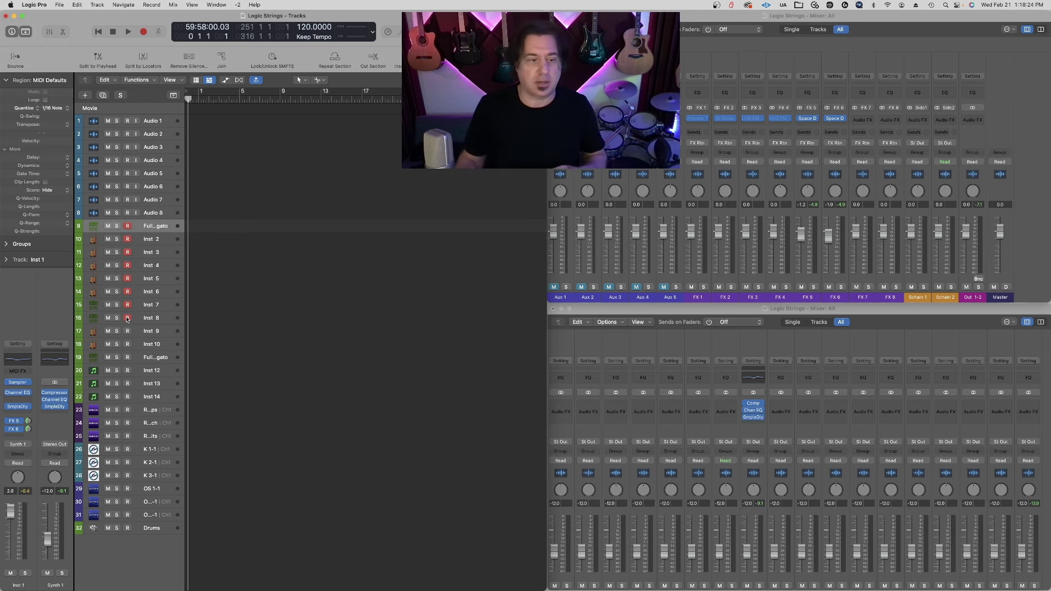
- Raise the Release slightly in the Studio Strings on Inst 9 and review that track's Channel EQ curve
click(149, 331)
click(18, 391)
drag(631, 123, 609, 252)
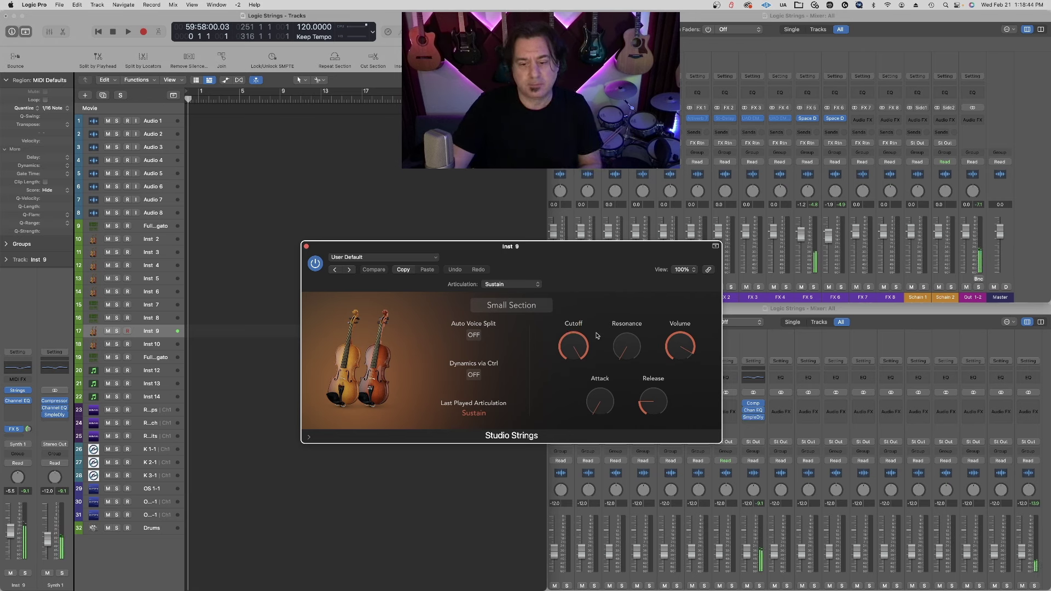
mouse_move(653, 405)
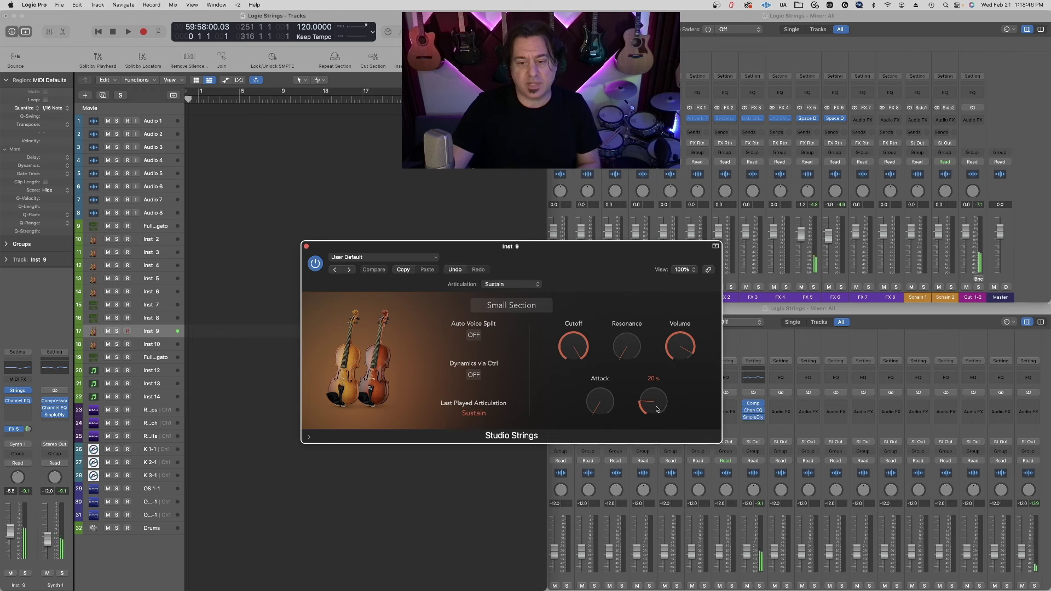
drag(658, 411, 658, 405)
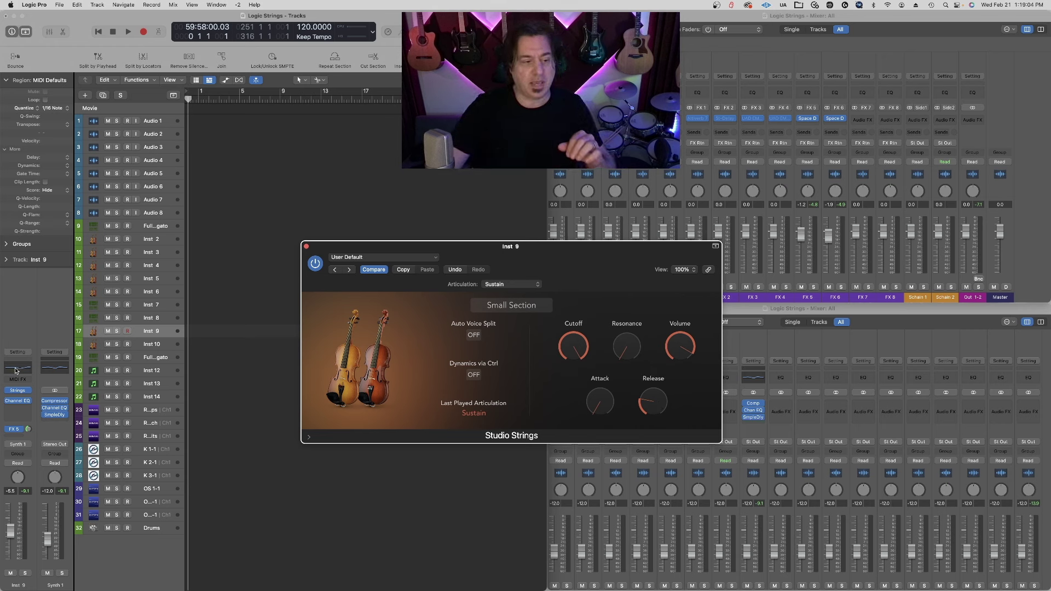
click(17, 401)
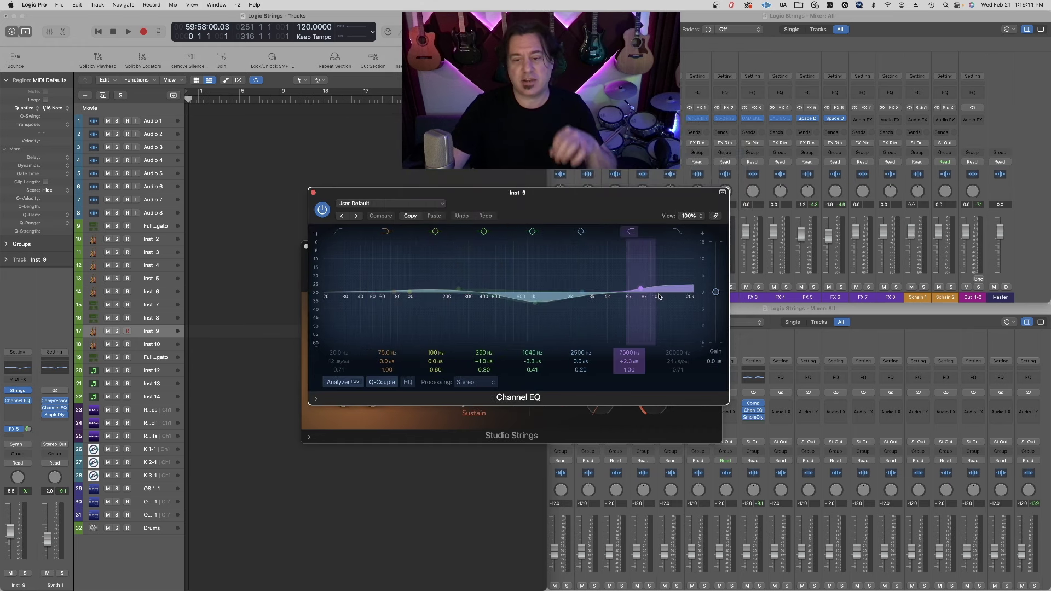
click(313, 193)
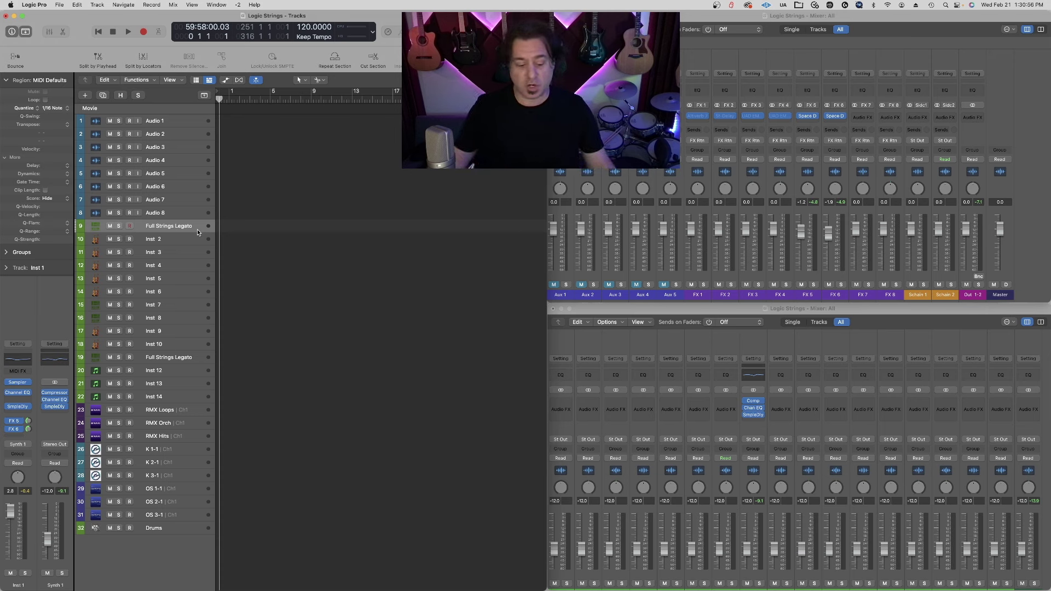
- Group the string tracks from Full Strings Legato on track 9 through Inst 9 into a summing stack
shift+click(195, 335)
right_click(192, 264)
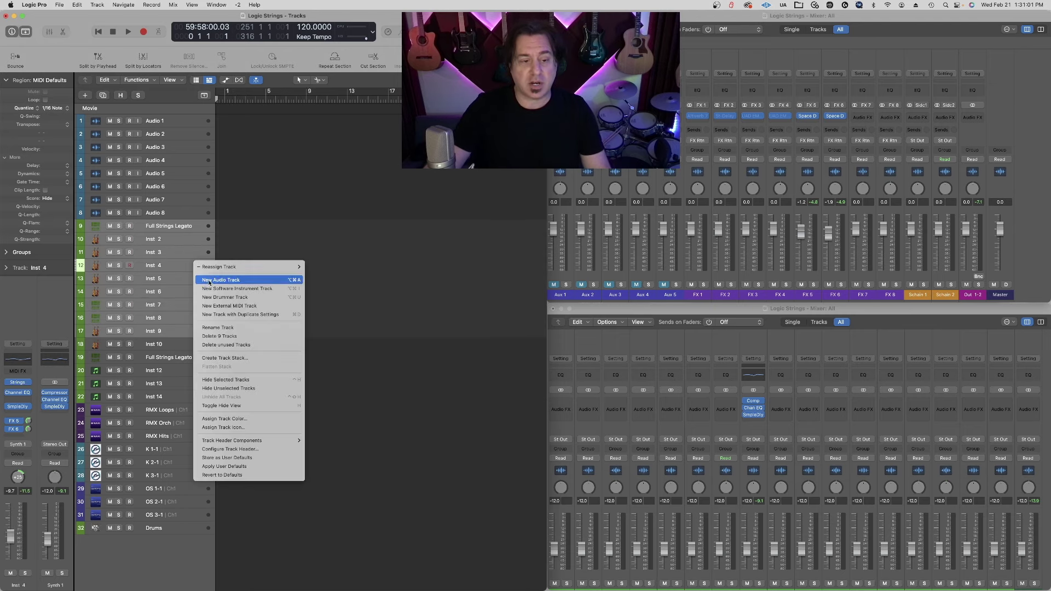
click(230, 358)
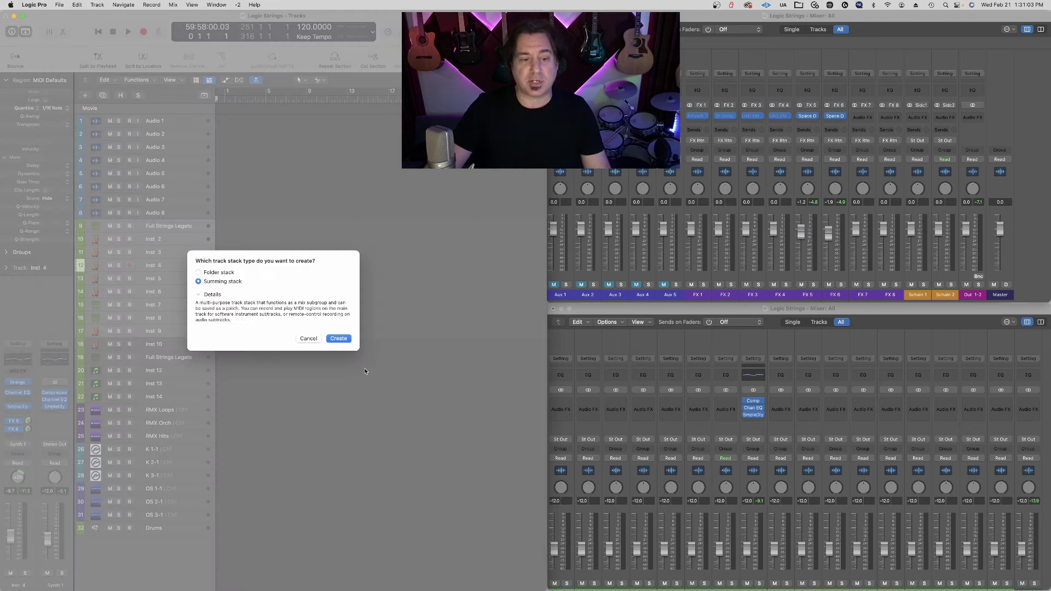
click(340, 340)
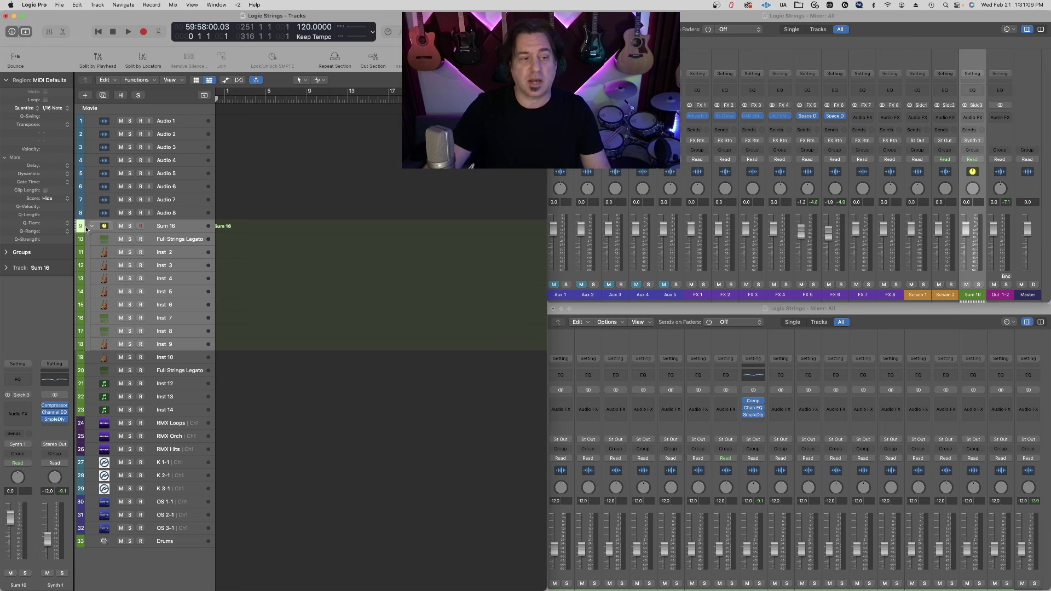
- Record-enable all layers of the new summing stack at once and collapse the stack to a single track
click(141, 226)
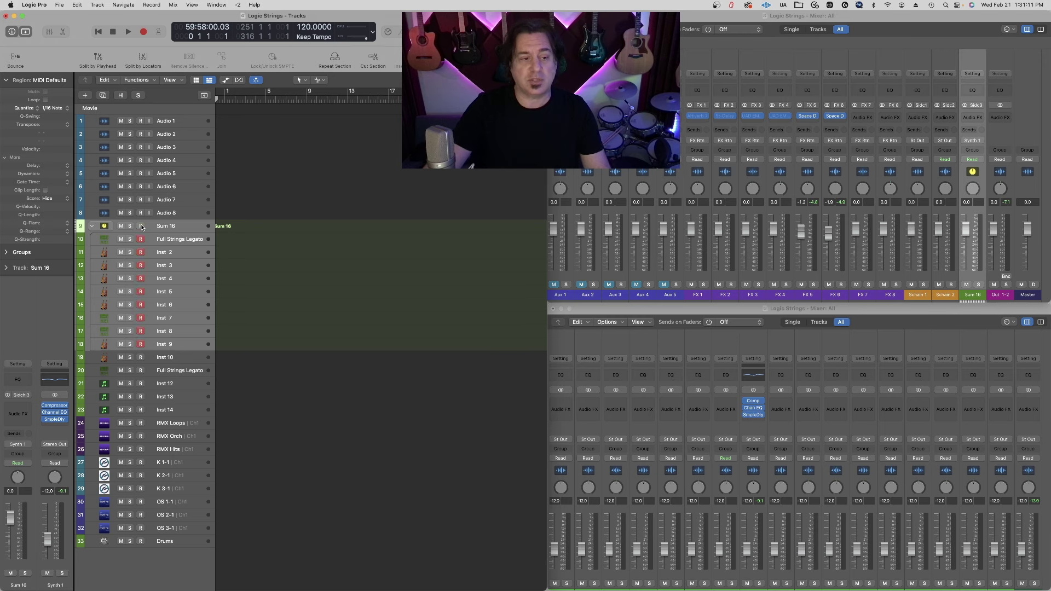
click(92, 226)
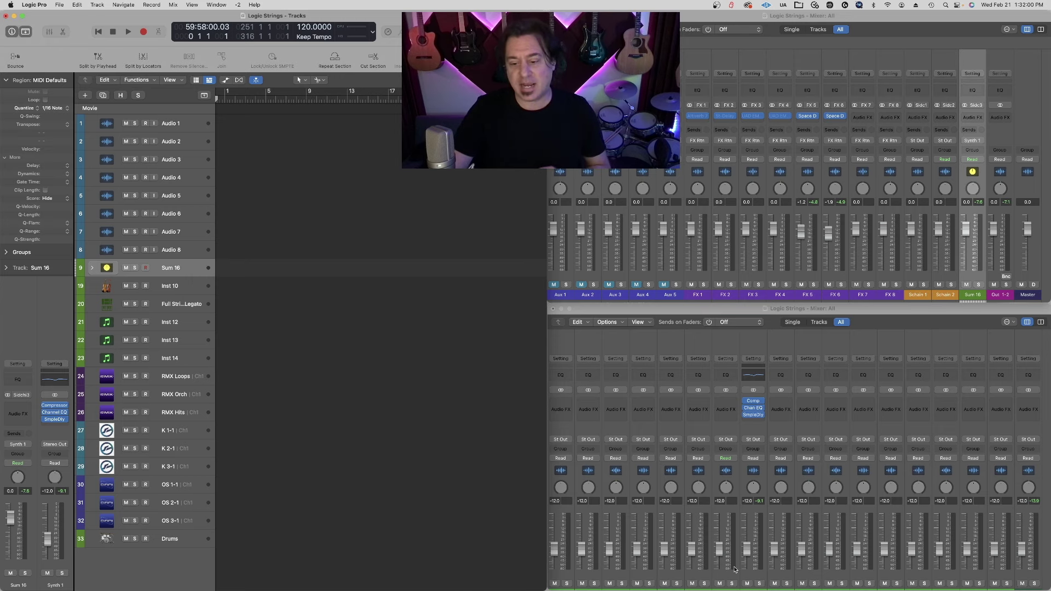
- Review the Compressor, Channel EQ and Sample Delay settings on the Synth 1 bus, closing each plug-in after inspecting it
scroll(750, 504, down, 2)
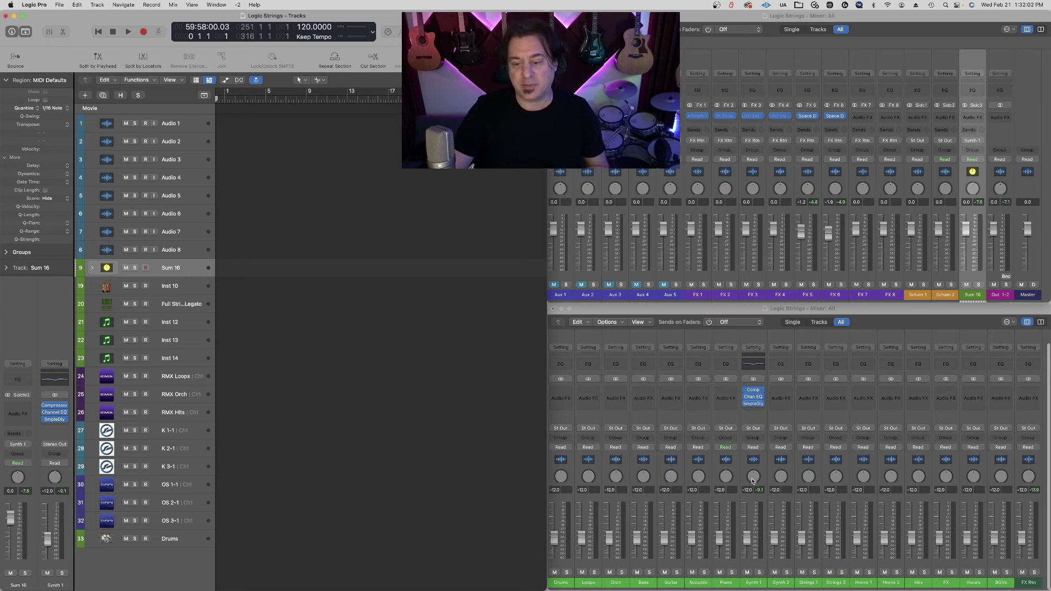
click(752, 389)
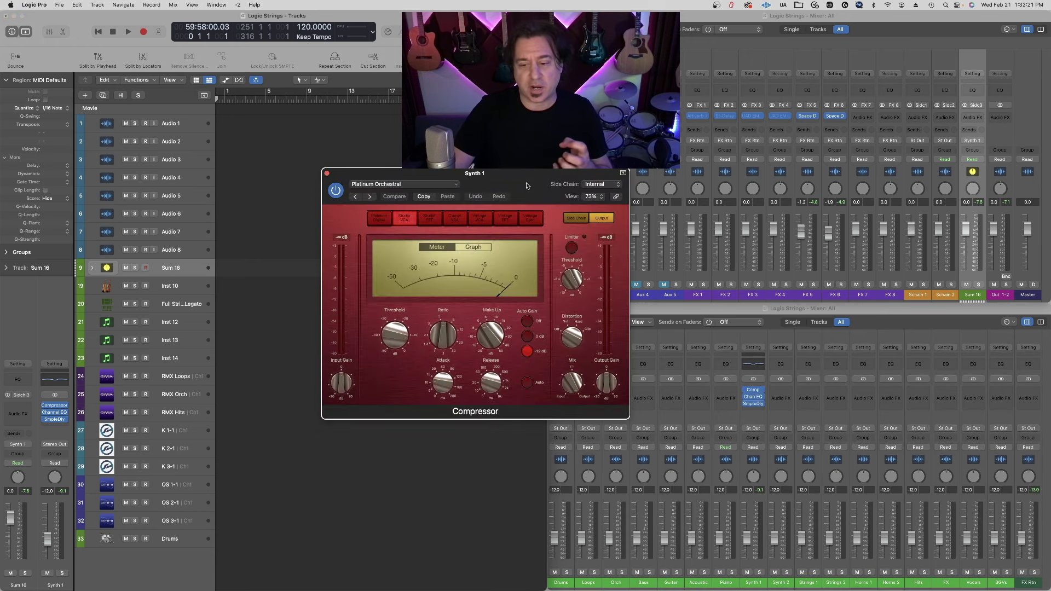
click(326, 173)
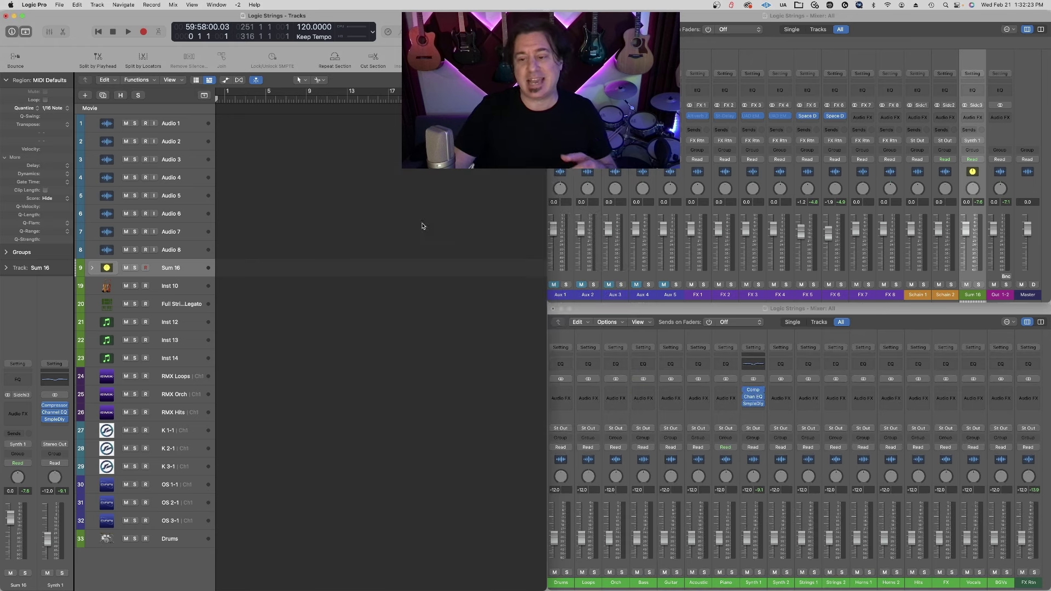
click(754, 397)
drag(373, 115, 372, 187)
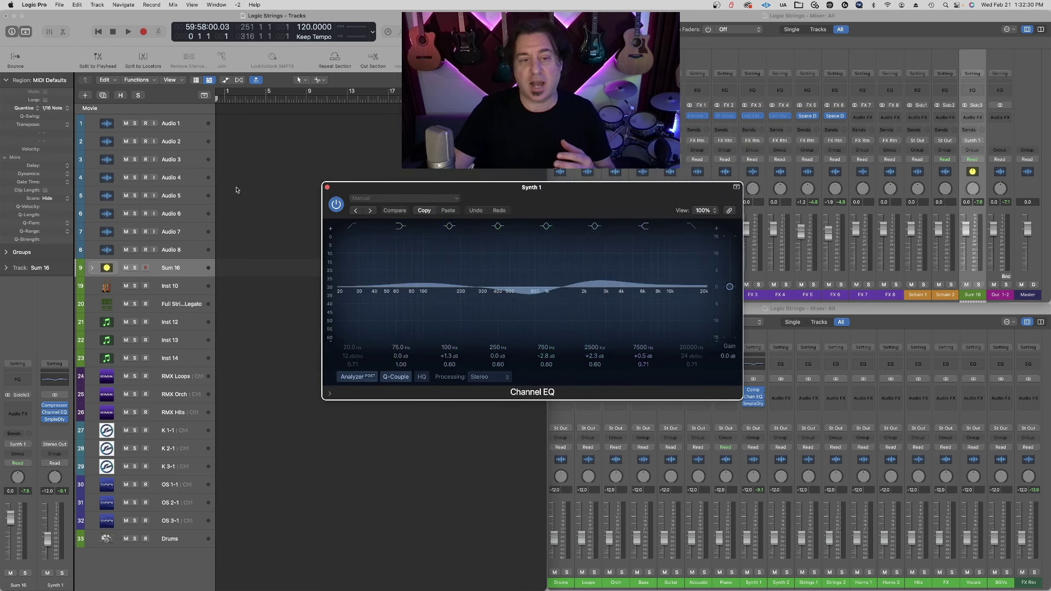
click(327, 187)
click(753, 403)
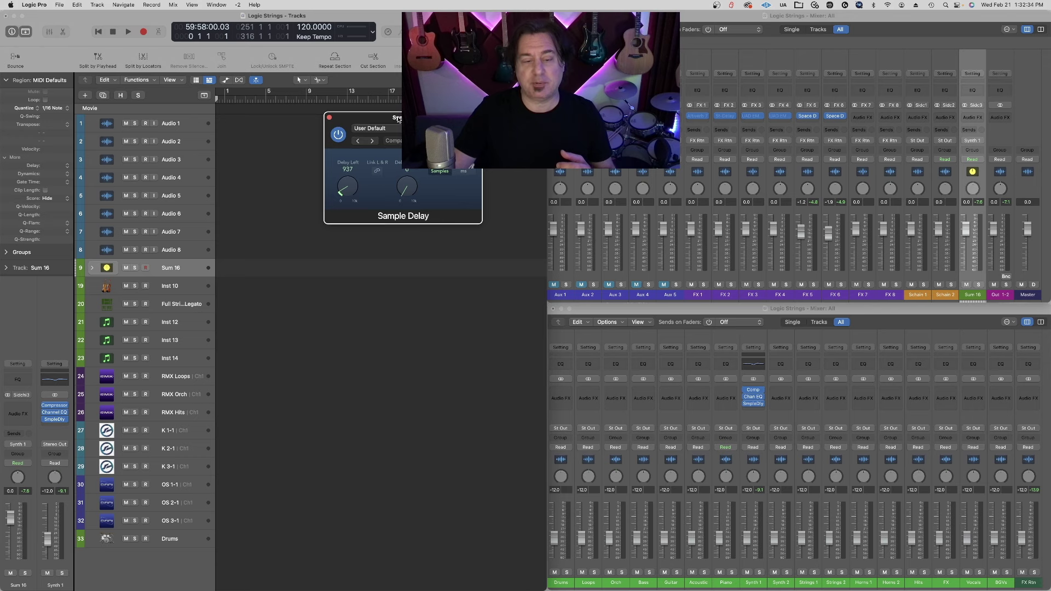
drag(435, 116, 500, 266)
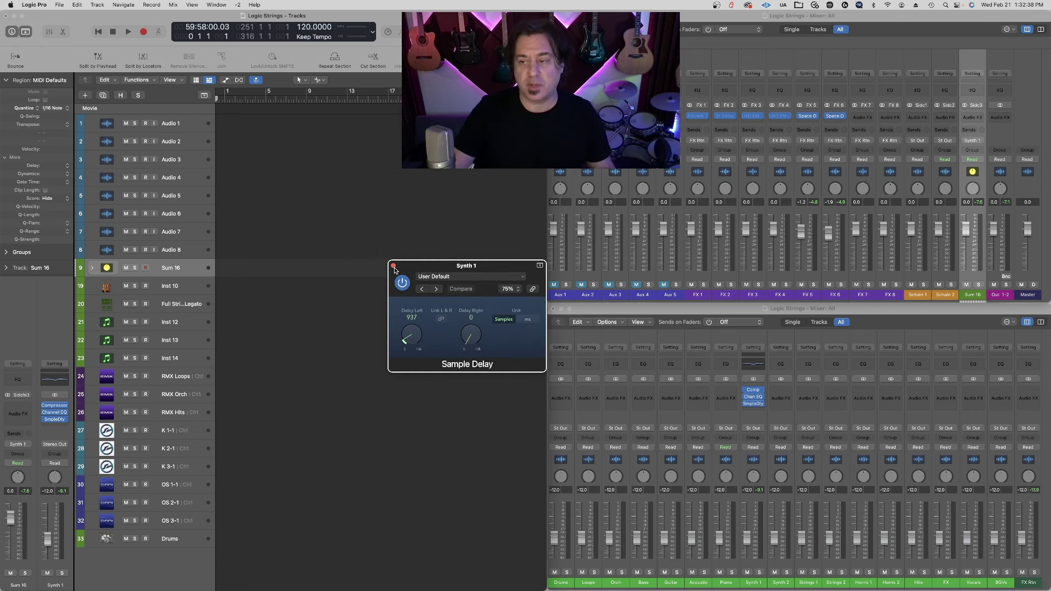
click(393, 266)
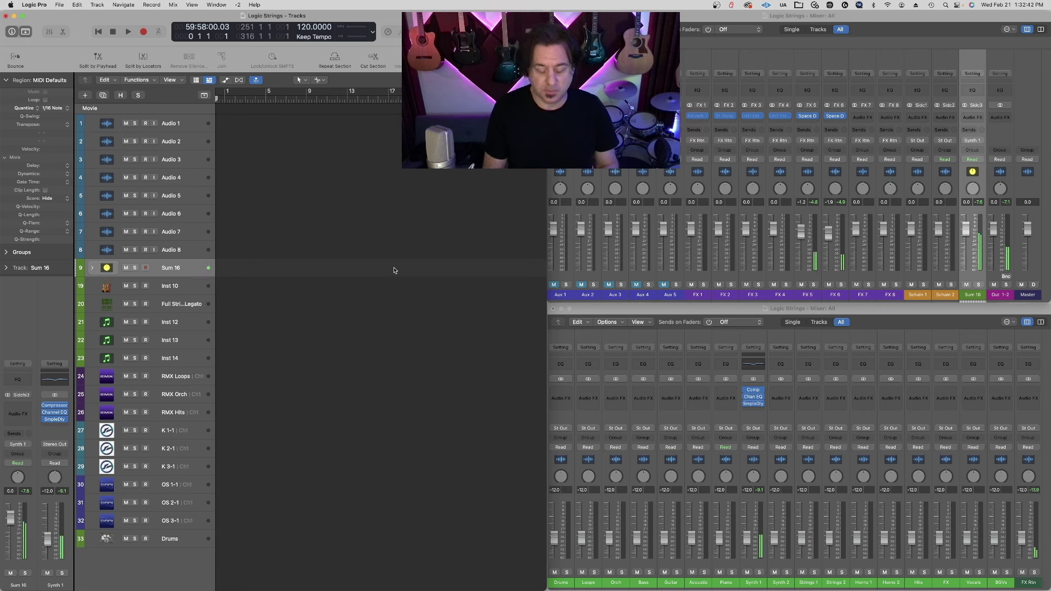